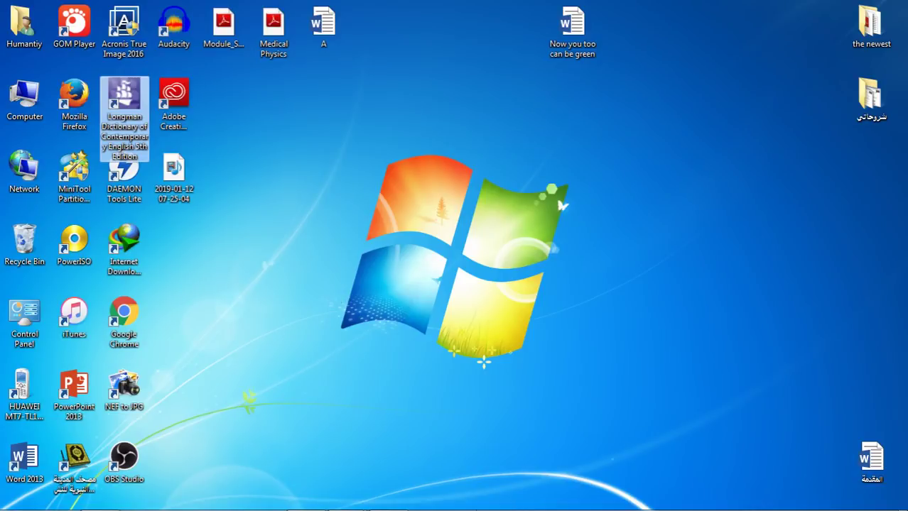
Switch to the open Word document A and undo the accidental height change of the table's header row
{"action": "left_click", "coordinate": [306, 502]}
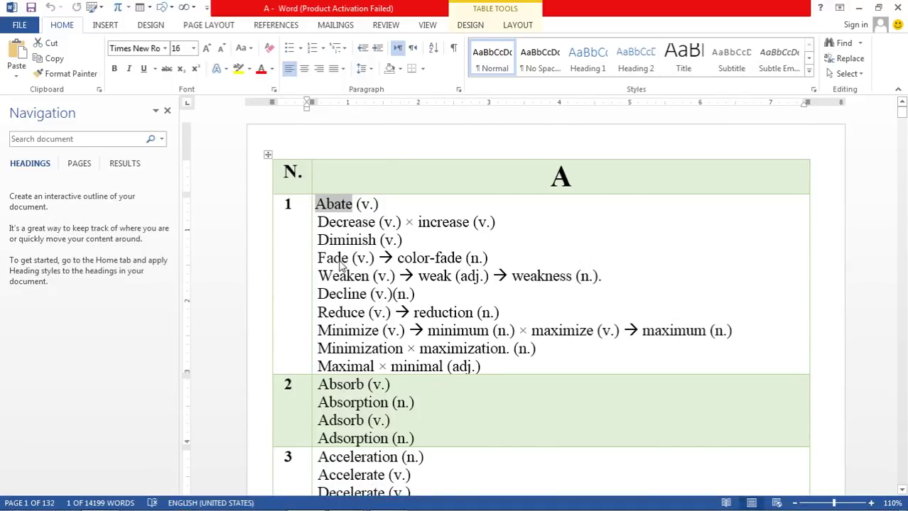
{"action": "left_click", "coordinate": [316, 228]}
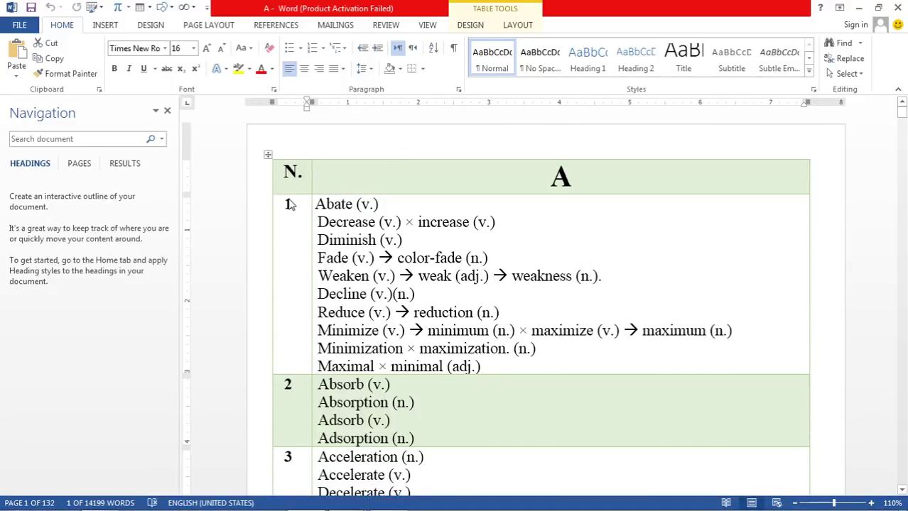
{"action": "left_click_drag", "start_coordinate": [325, 193], "coordinate": [338, 216]}
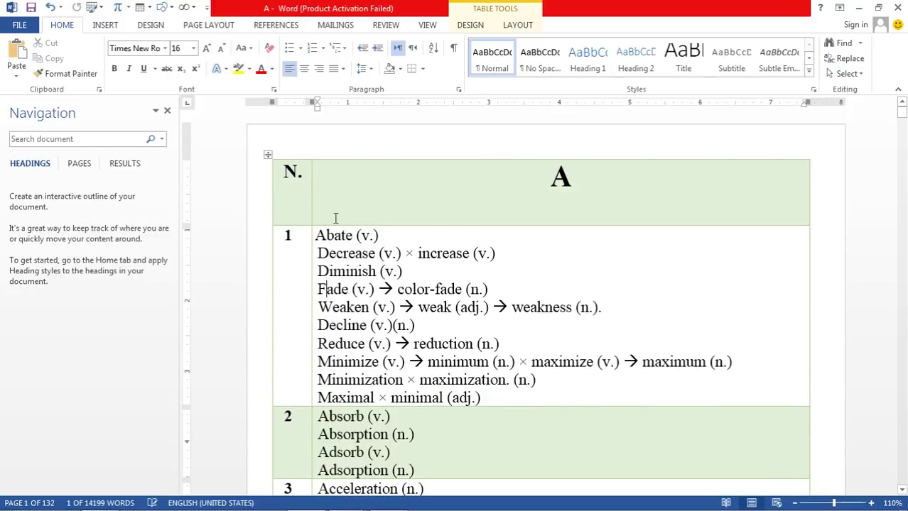
{"action": "key", "text": "ctrl+z"}
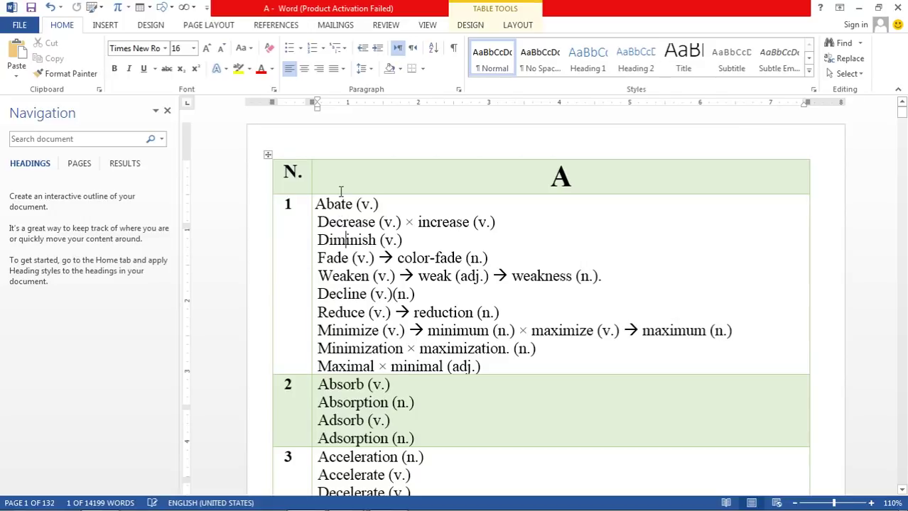
Examine the word list in row 1, starting with Abate, and dismiss the Windows color scheme prompt
{"action": "left_click_drag", "start_coordinate": [315, 204], "coordinate": [495, 368]}
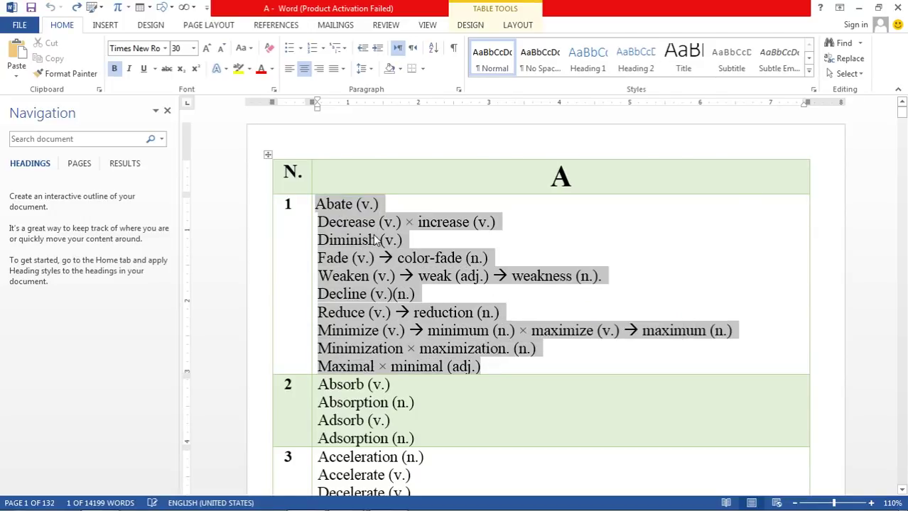
{"action": "left_click", "coordinate": [349, 263]}
{"action": "left_click_drag", "start_coordinate": [315, 205], "coordinate": [334, 206]}
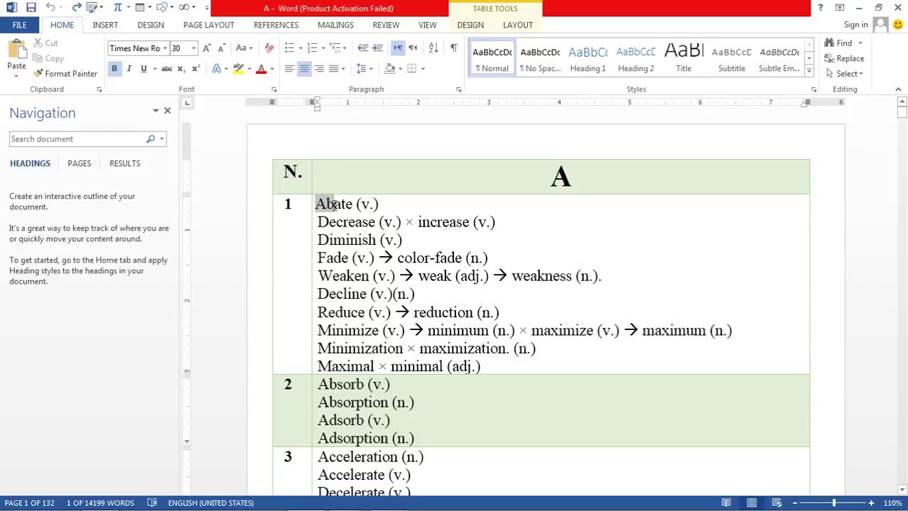
{"action": "left_click", "coordinate": [338, 205]}
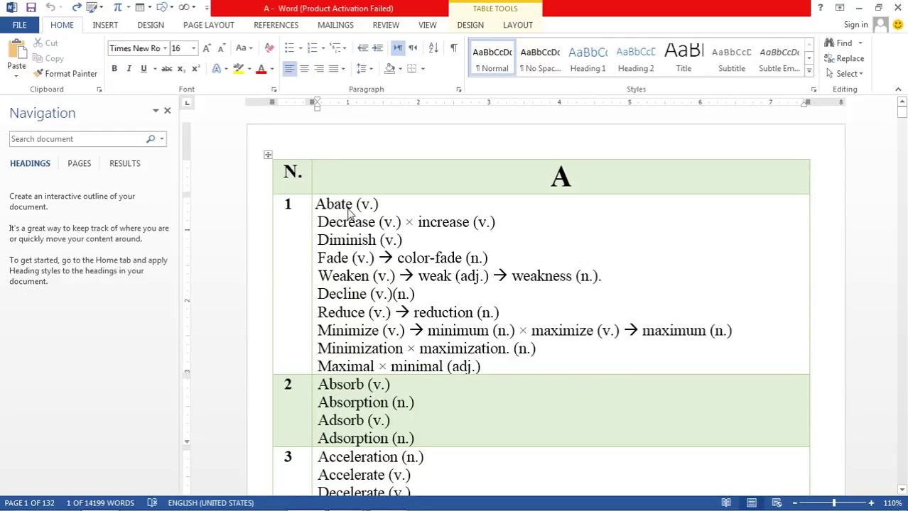
{"action": "left_click", "coordinate": [348, 214]}
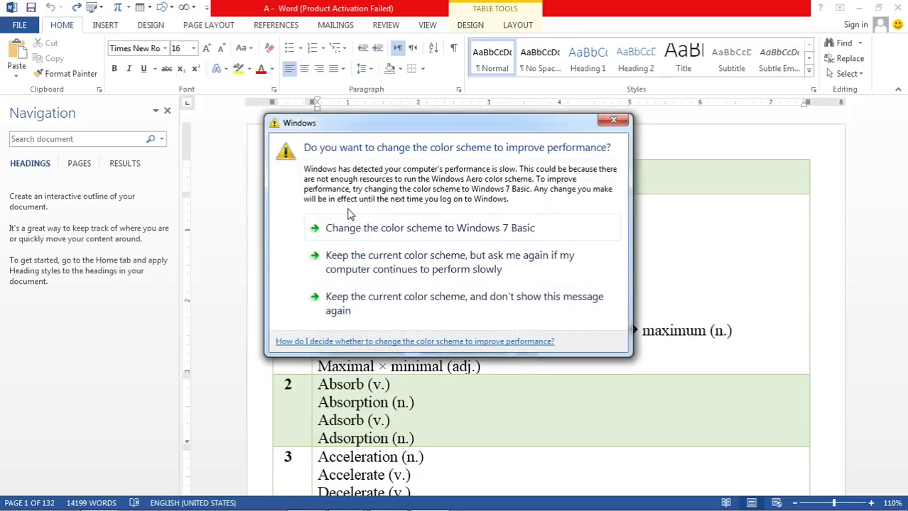
{"action": "left_click", "coordinate": [613, 120]}
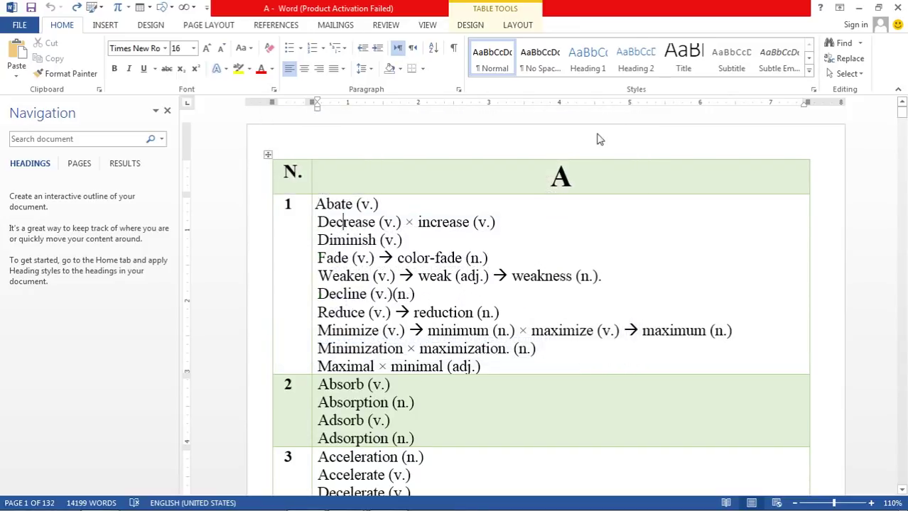
Switch to Chrome and open the bookmarked Google Translate page
{"action": "left_click", "coordinate": [388, 505]}
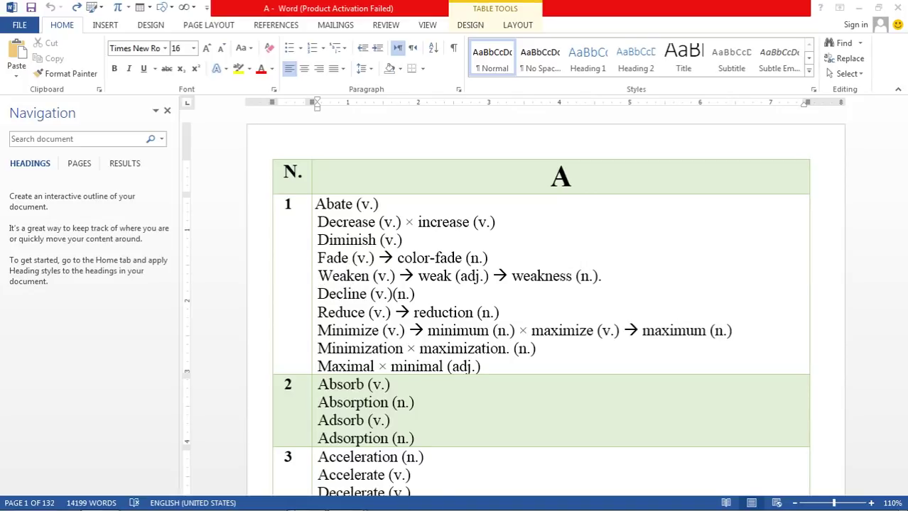
{"action": "mouse_move", "coordinate": [362, 506]}
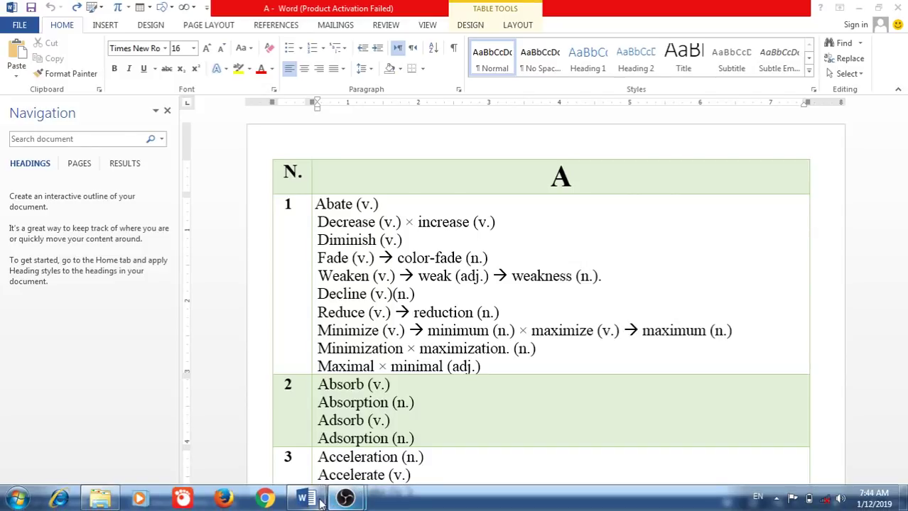
{"action": "left_click", "coordinate": [265, 499]}
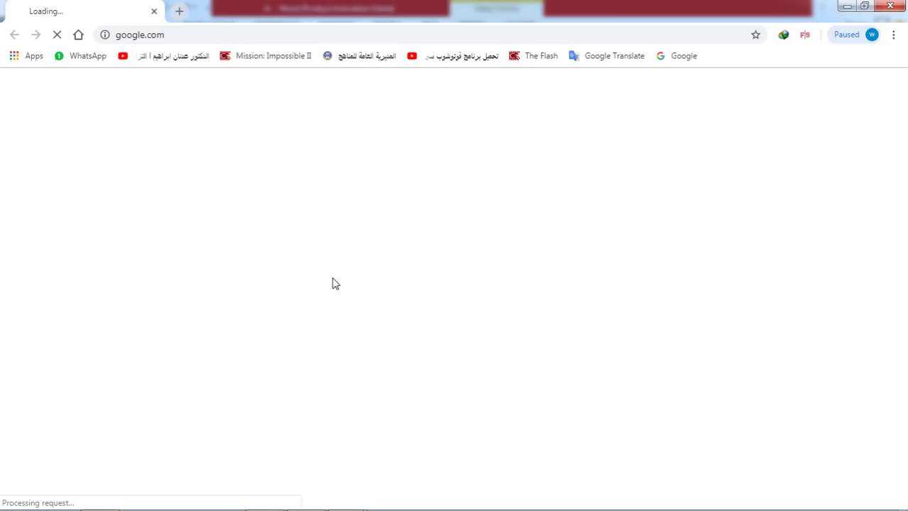
{"action": "left_click", "coordinate": [594, 60]}
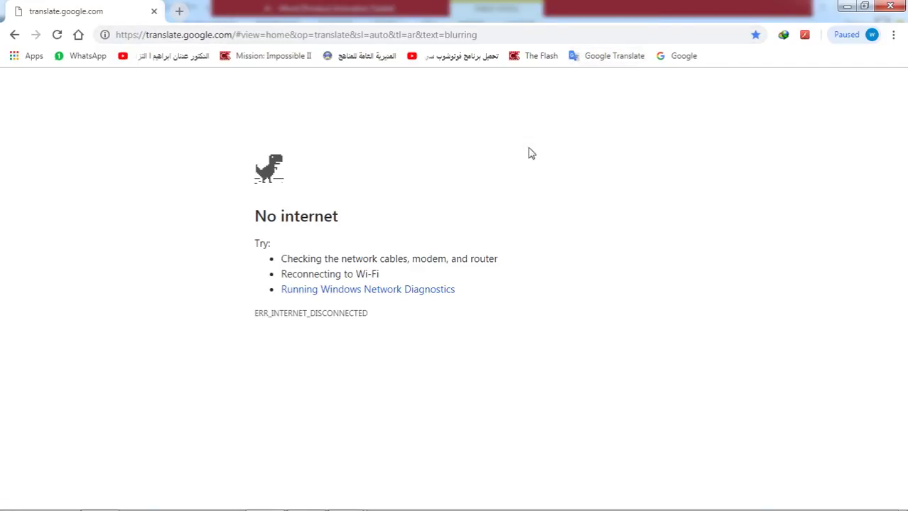
Turn on the computer's Wi-Fi in Launch Manager and close its window
{"action": "mouse_move", "coordinate": [901, 501]}
{"action": "mouse_move", "coordinate": [831, 503]}
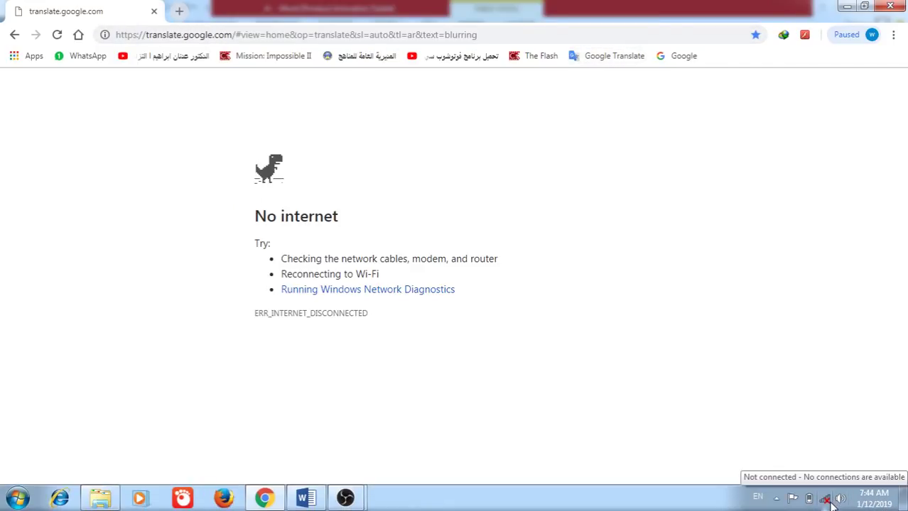
{"action": "key", "text": "XF86WLAN"}
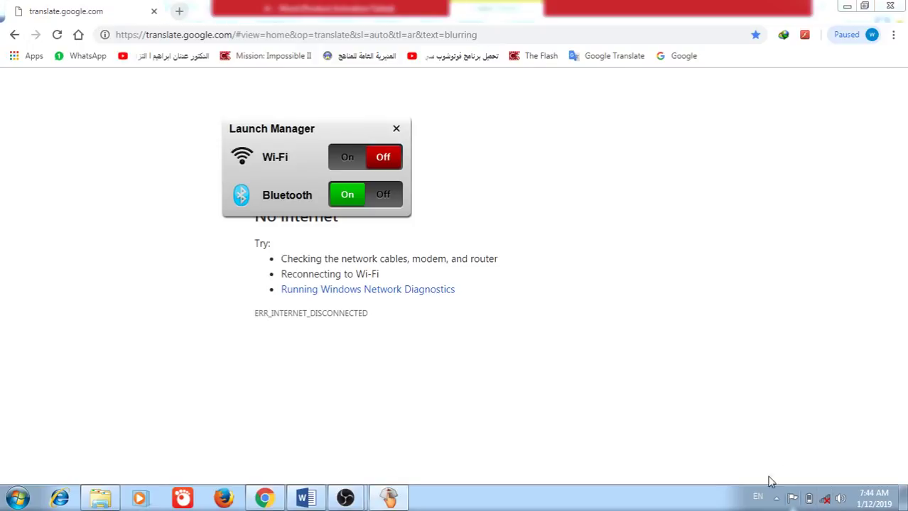
{"action": "left_click", "coordinate": [394, 161]}
{"action": "left_click", "coordinate": [395, 129]}
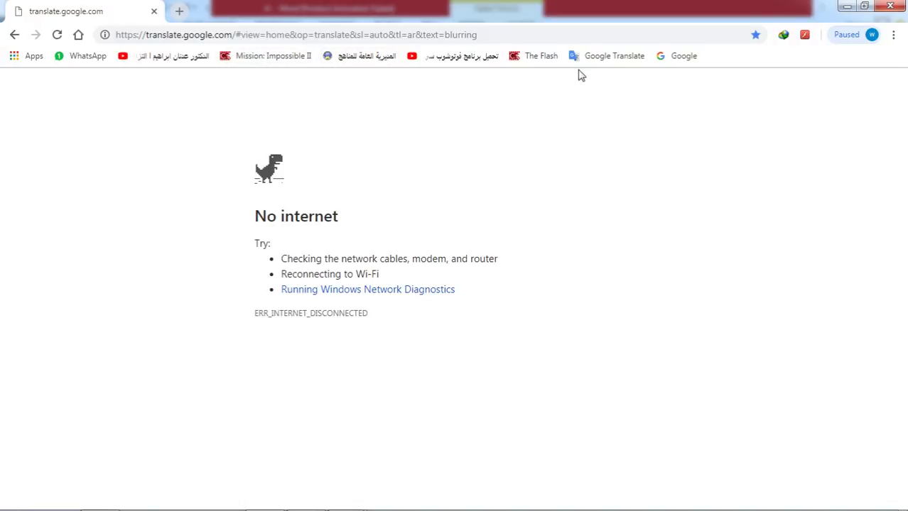
Connect to the wireless network "the brothers" and reopen the bookmarked Google Translate page
{"action": "mouse_move", "coordinate": [831, 509]}
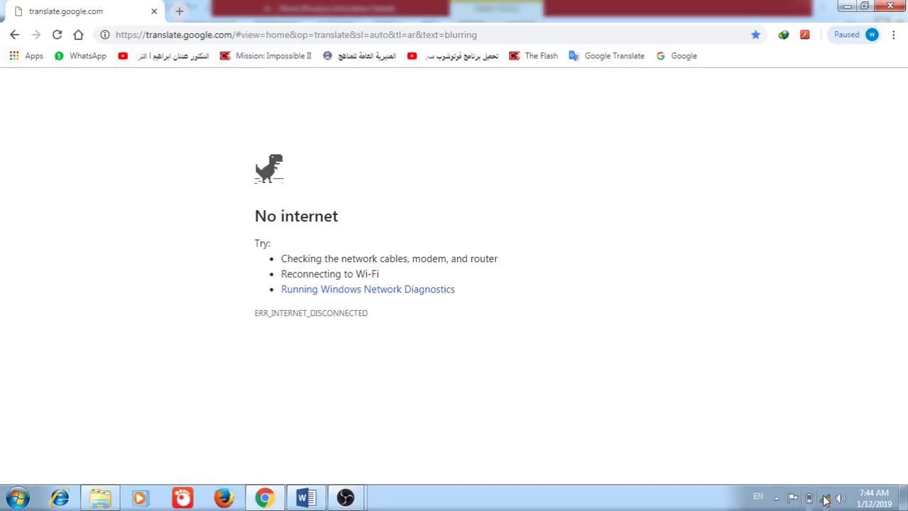
{"action": "left_click", "coordinate": [825, 501]}
{"action": "left_click", "coordinate": [769, 312]}
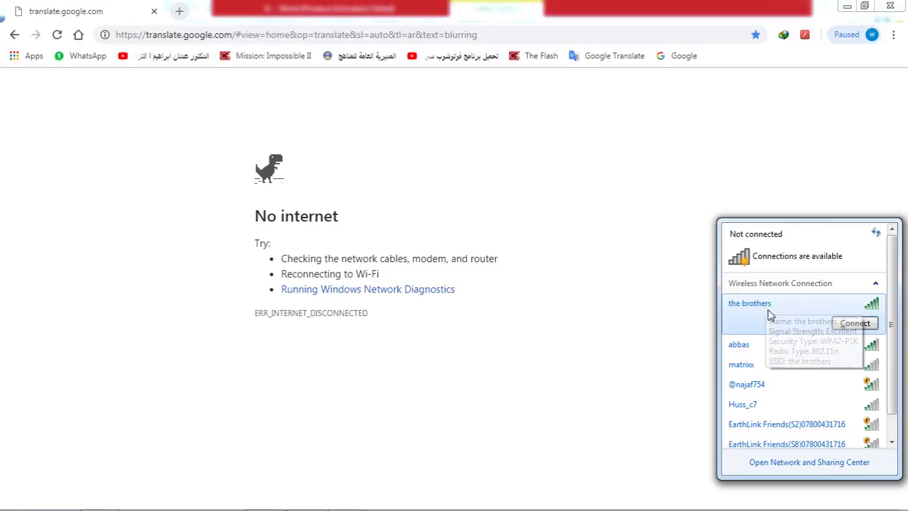
{"action": "left_click", "coordinate": [854, 323]}
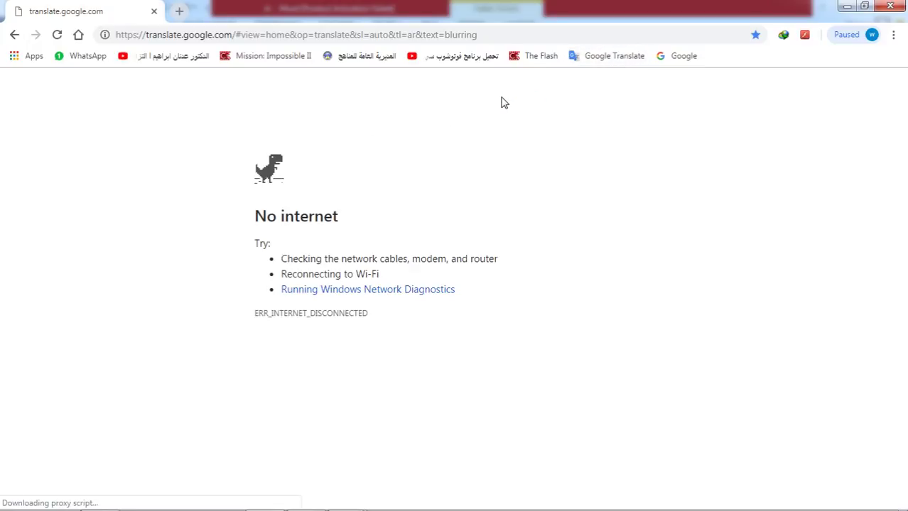
{"action": "left_click", "coordinate": [583, 62]}
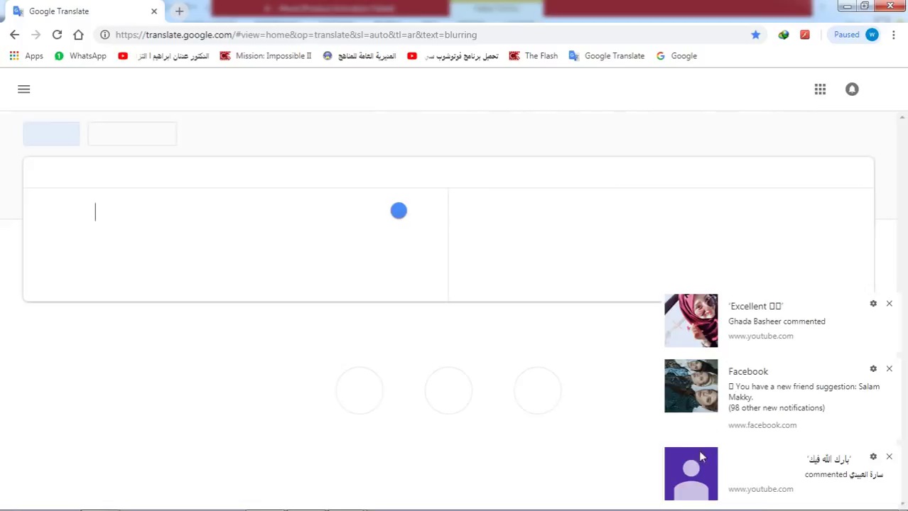
Dismiss all the YouTube and Facebook notifications covering the Google Translate page
{"action": "left_click", "coordinate": [888, 305]}
{"action": "left_click", "coordinate": [889, 369]}
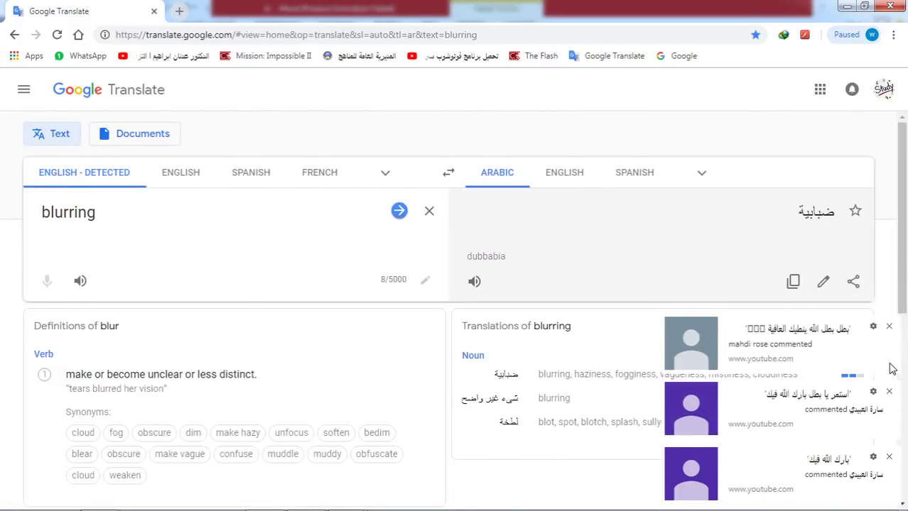
{"action": "left_click", "coordinate": [888, 392]}
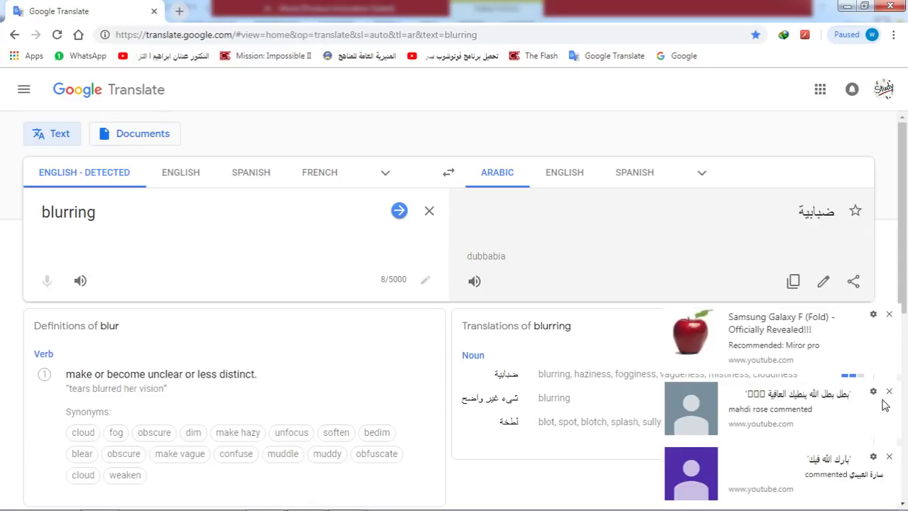
{"action": "left_click", "coordinate": [888, 392]}
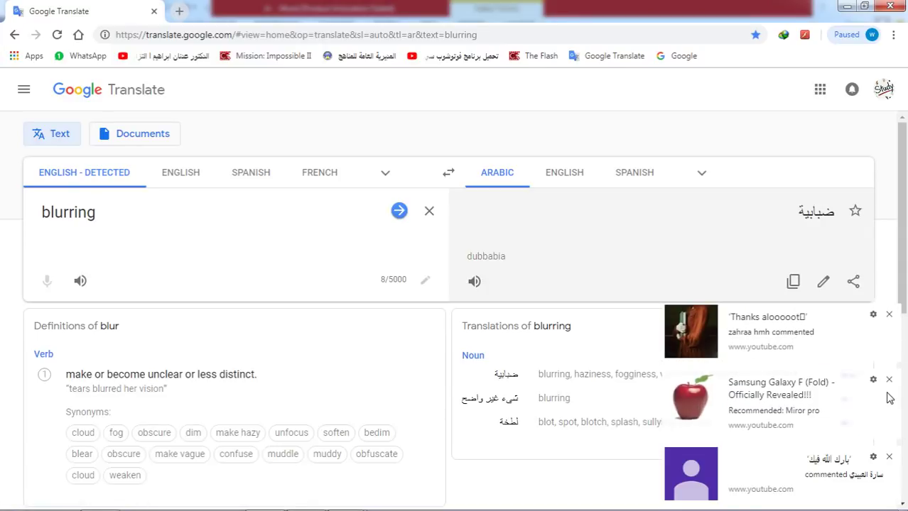
{"action": "left_click", "coordinate": [888, 379]}
{"action": "left_click", "coordinate": [889, 326]}
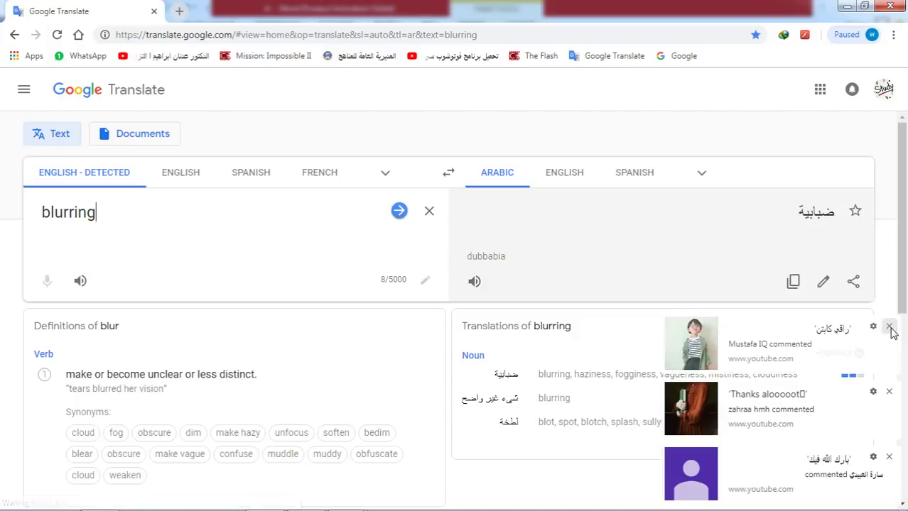
{"action": "left_click", "coordinate": [889, 392]}
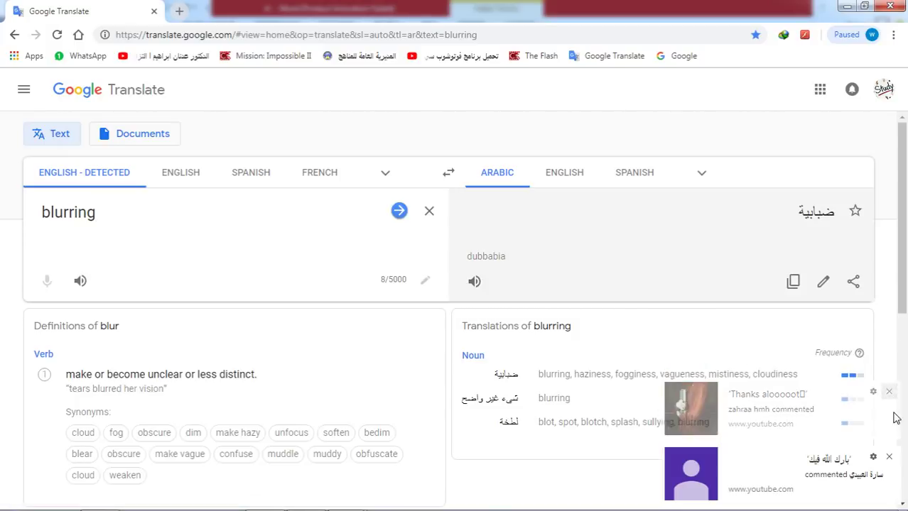
{"action": "left_click", "coordinate": [888, 457]}
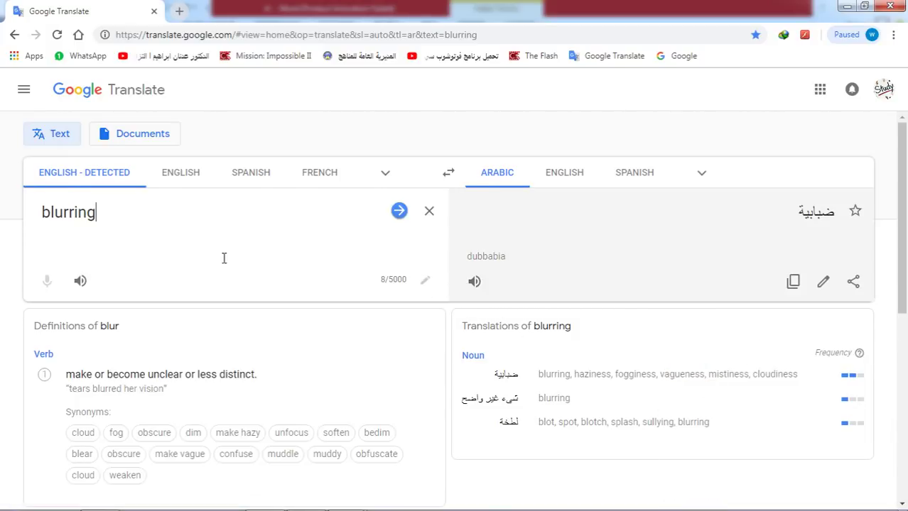
Clear the word "blurring" from the source text of the translator
{"action": "scroll", "coordinate": [317, 246], "scroll_direction": "down", "scroll_amount": 4}
{"action": "scroll", "coordinate": [228, 273], "scroll_direction": "up", "scroll_amount": 4}
{"action": "key", "text": "BackSpace"}
{"action": "key", "text": "BackSpace"}
{"action": "key", "text": "BackSpace"}
{"action": "key", "text": "BackSpace"}
{"action": "key", "text": "BackSpace"}
{"action": "key", "text": "BackSpace"}
{"action": "key", "text": "BackSpace"}
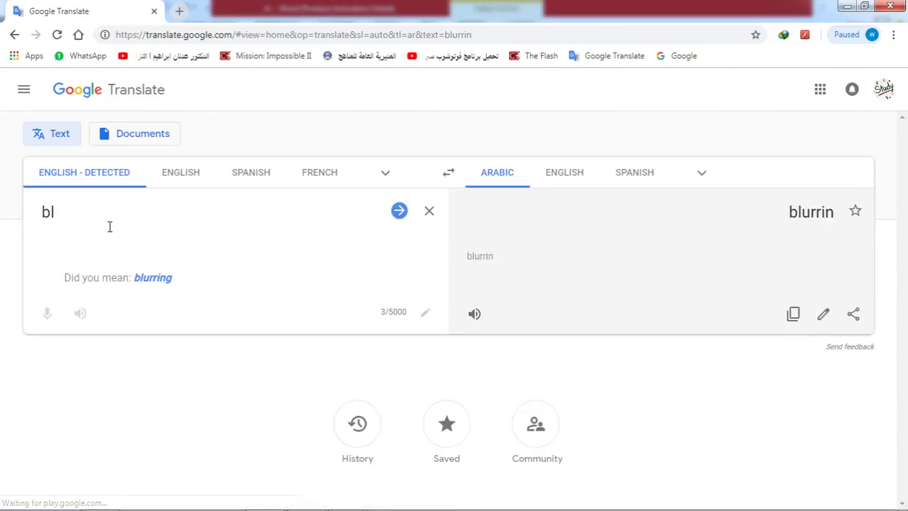
{"action": "type", "text": "b"}
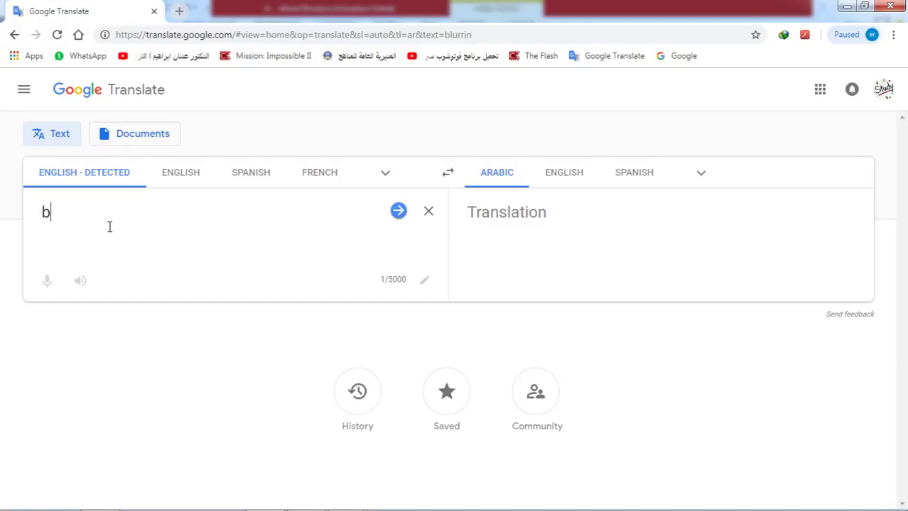
{"action": "key", "text": "BackSpace"}
{"action": "type", "text": "ab"}
{"action": "key", "text": "BackSpace"}
{"action": "key", "text": "BackSpace"}
Enter "compromisation" as the source text for translation into Arabic
{"action": "type", "text": "compr"}
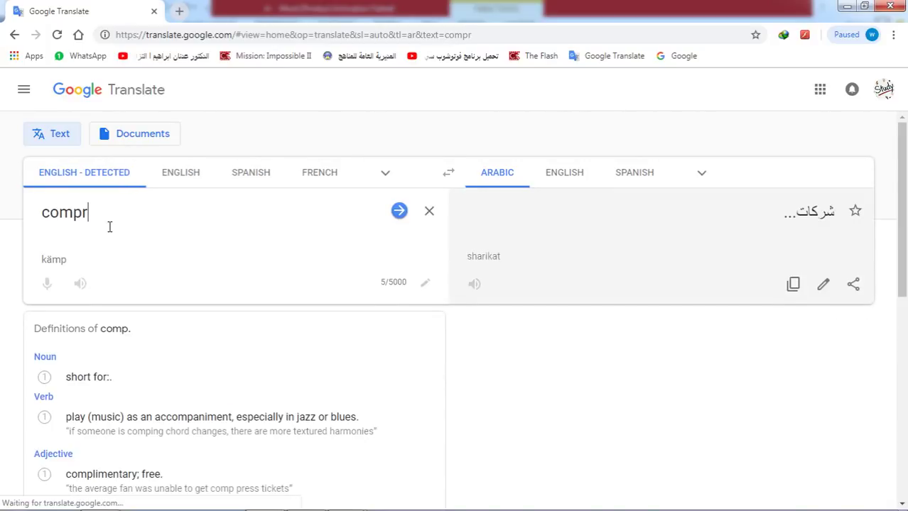
{"action": "key", "text": "BackSpace"}
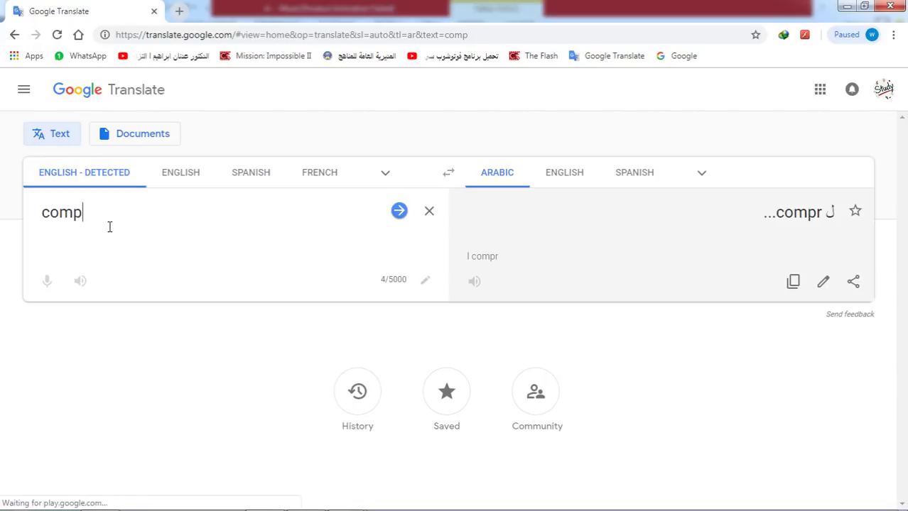
{"action": "type", "text": "romi"}
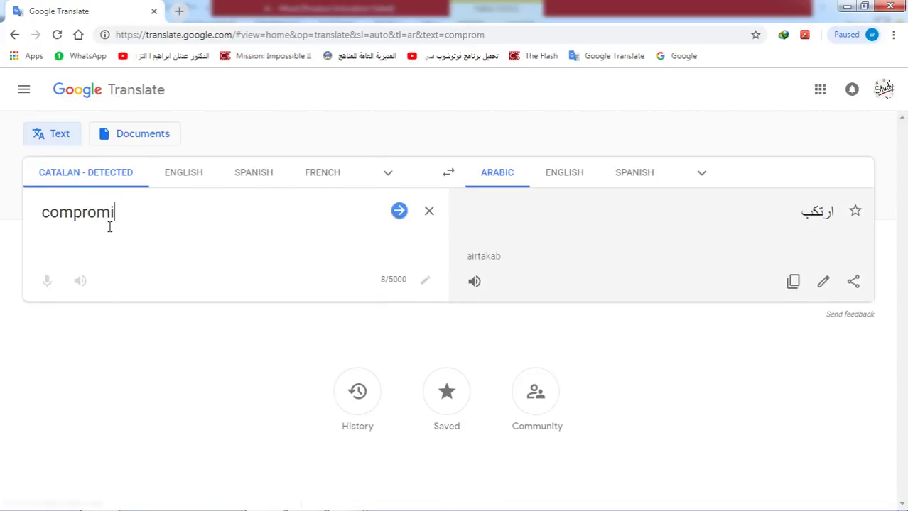
{"action": "type", "text": "sation"}
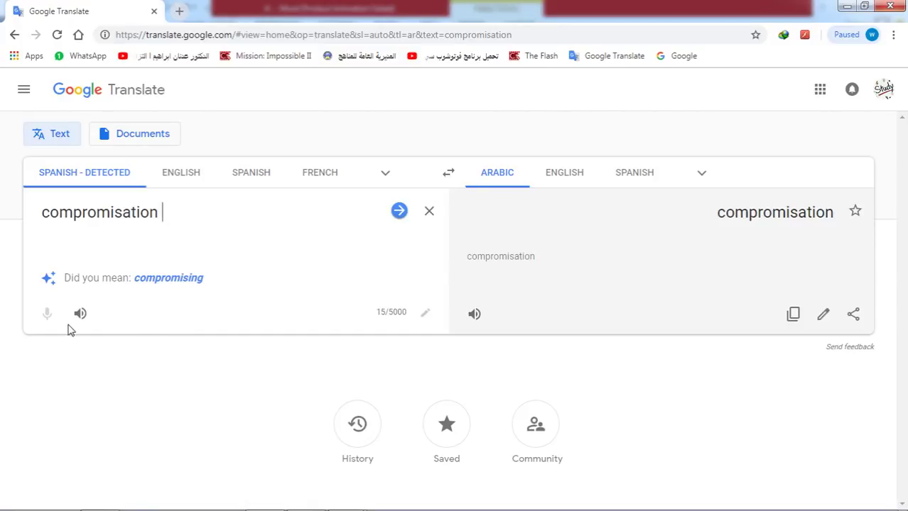
Accept the suggested correction "compromising" and examine its definitions, synonyms and Arabic translations
{"action": "left_click", "coordinate": [181, 279]}
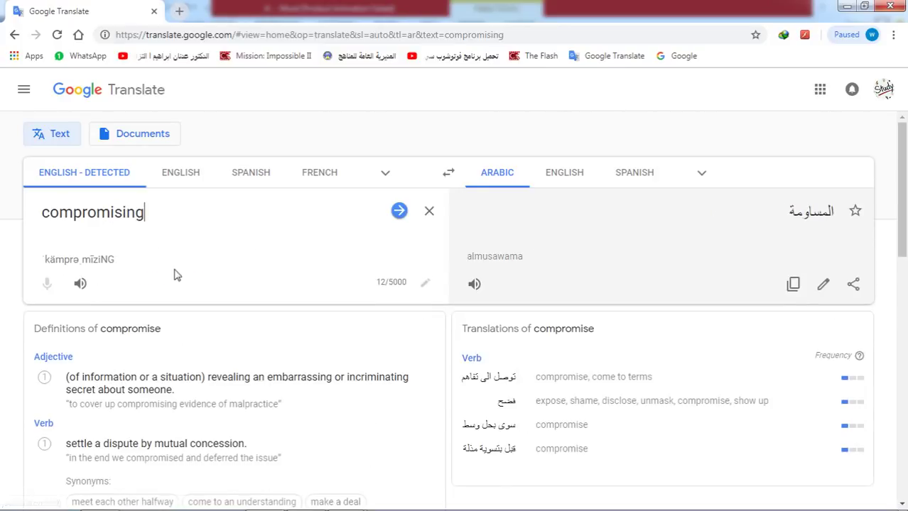
{"action": "scroll", "coordinate": [217, 296], "scroll_direction": "down", "scroll_amount": 3}
{"action": "scroll", "coordinate": [185, 286], "scroll_direction": "up", "scroll_amount": 2}
{"action": "scroll", "coordinate": [102, 270], "scroll_direction": "down", "scroll_amount": 3}
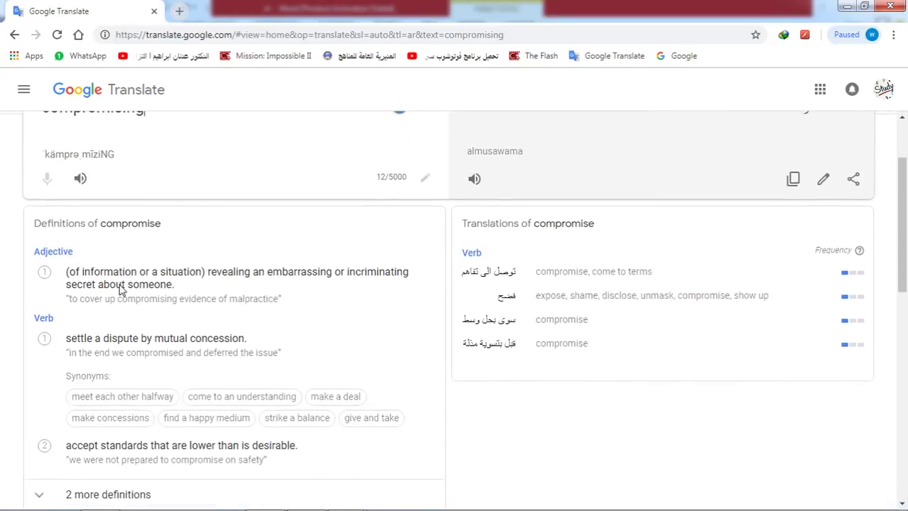
{"action": "scroll", "coordinate": [163, 239], "scroll_direction": "up", "scroll_amount": 2}
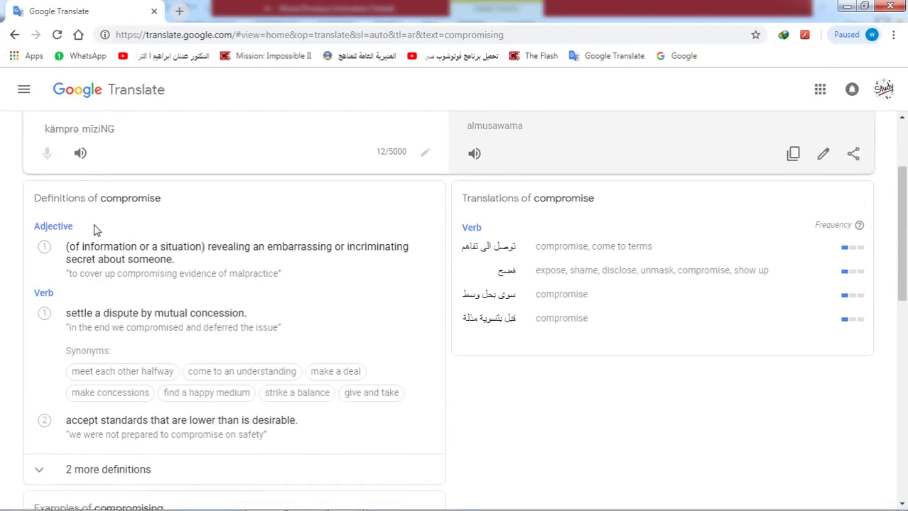
Examine the adjective and verb definitions, synonyms and usage example listed for "compromising"
{"action": "scroll", "coordinate": [248, 220], "scroll_direction": "up", "scroll_amount": 2}
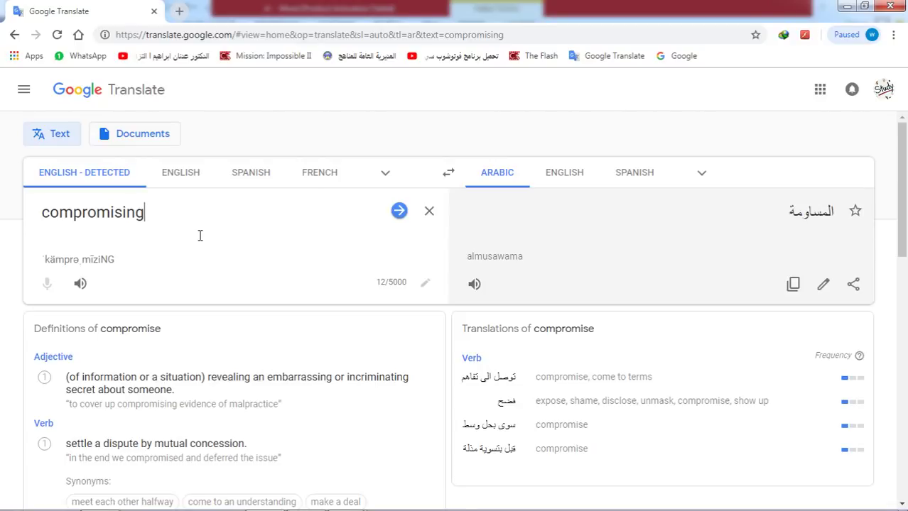
{"action": "scroll", "coordinate": [195, 248], "scroll_direction": "down", "scroll_amount": 2}
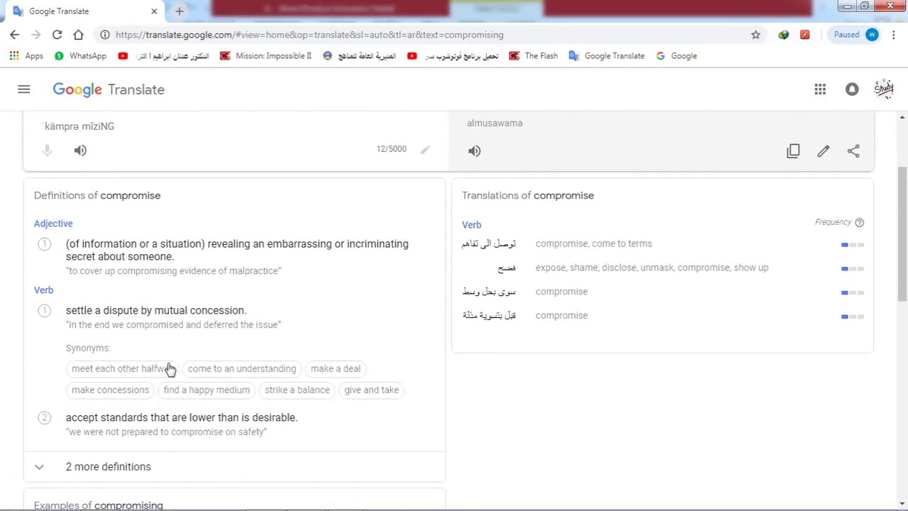
{"action": "scroll", "coordinate": [146, 370], "scroll_direction": "down", "scroll_amount": 4}
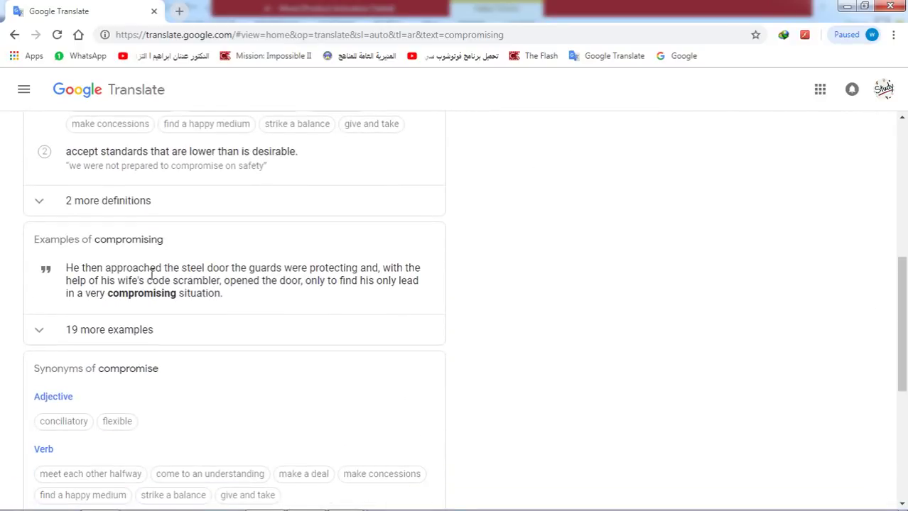
{"action": "scroll", "coordinate": [70, 268], "scroll_direction": "up", "scroll_amount": 4}
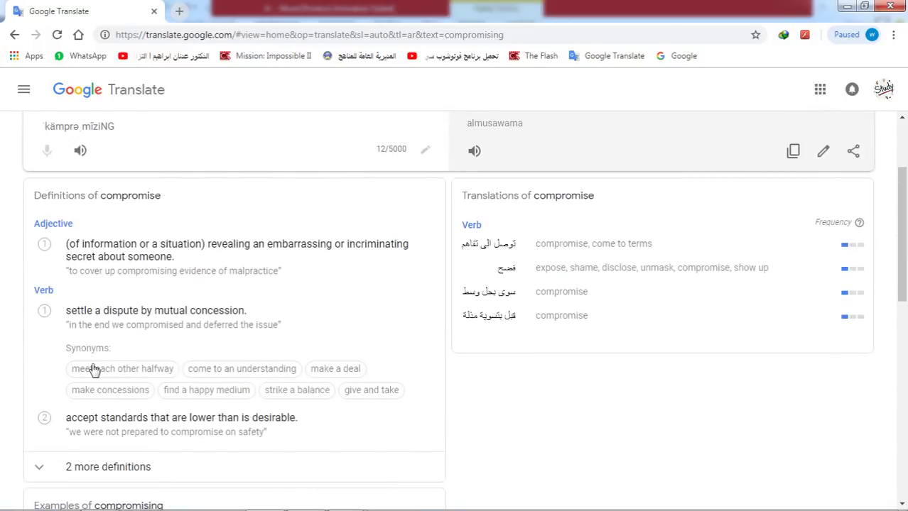
{"action": "scroll", "coordinate": [69, 365], "scroll_direction": "up", "scroll_amount": 2}
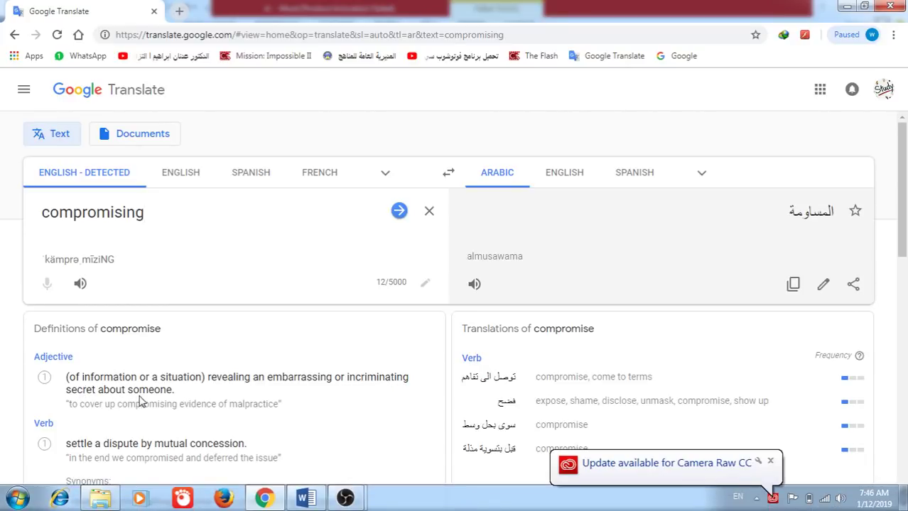
{"action": "scroll", "coordinate": [182, 404], "scroll_direction": "down", "scroll_amount": 2}
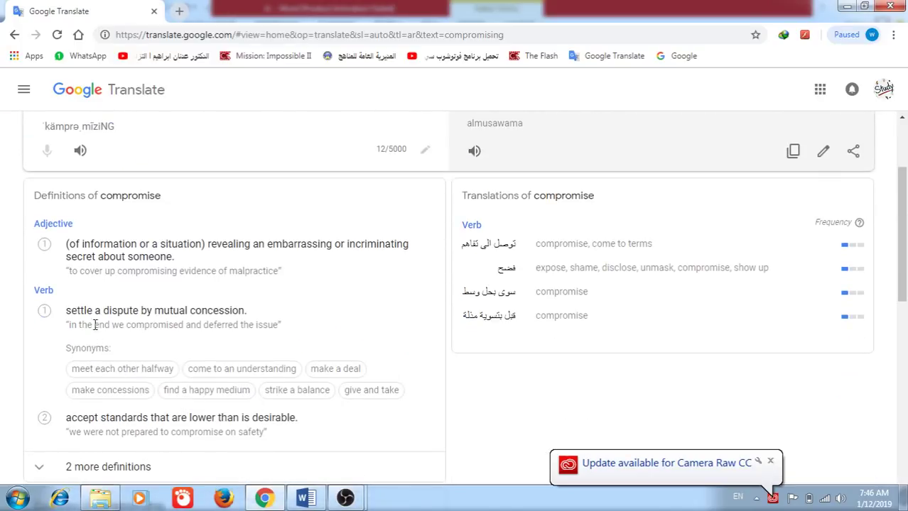
{"action": "scroll", "coordinate": [120, 339], "scroll_direction": "down", "scroll_amount": 1}
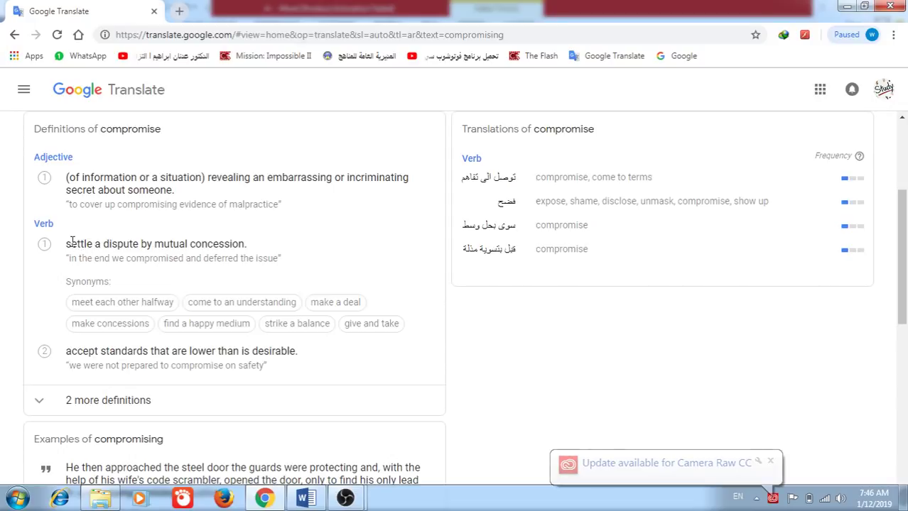
Highlight the word "settle" in the first verb definition of compromise and look over the entries below it
{"action": "left_click_drag", "start_coordinate": [66, 243], "coordinate": [90, 245]}
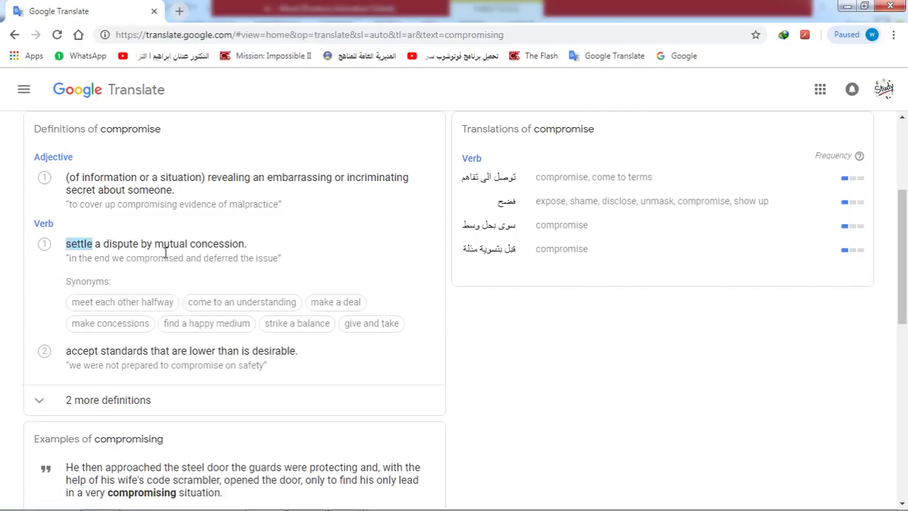
{"action": "left_click", "coordinate": [223, 246]}
{"action": "left_click_drag", "start_coordinate": [67, 247], "coordinate": [93, 248]}
{"action": "scroll", "coordinate": [114, 417], "scroll_direction": "down", "scroll_amount": 1}
{"action": "scroll", "coordinate": [113, 417], "scroll_direction": "down", "scroll_amount": 2}
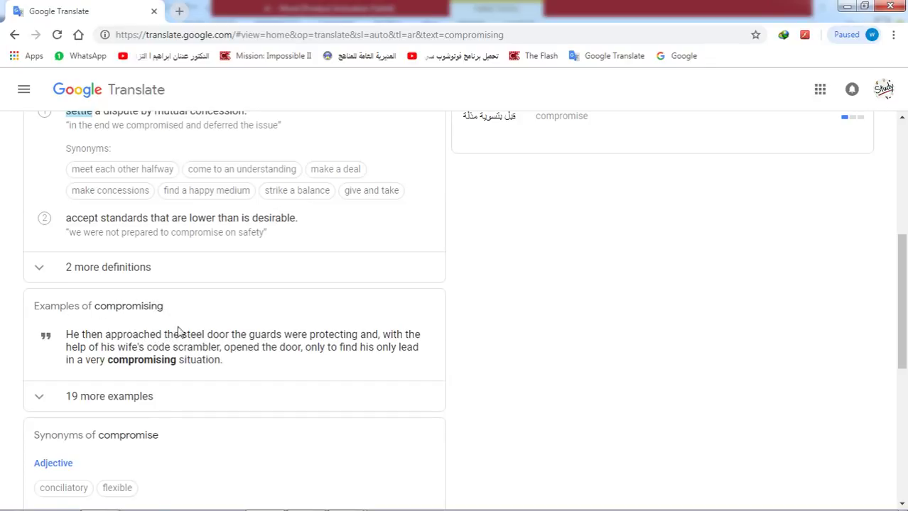
Review the source word "compromising" against its definitions and the example sentence about the steel door
{"action": "scroll", "coordinate": [198, 323], "scroll_direction": "up", "scroll_amount": 5}
{"action": "left_click", "coordinate": [219, 217]}
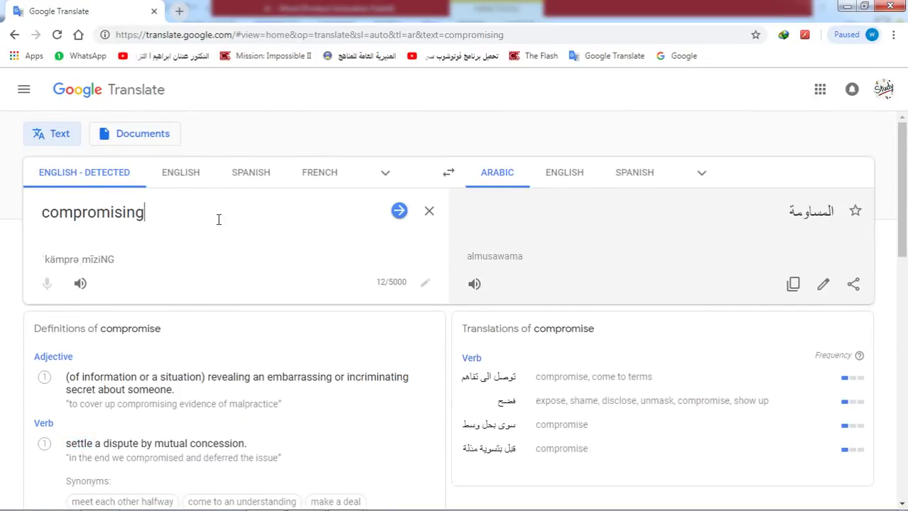
{"action": "scroll", "coordinate": [213, 280], "scroll_direction": "down", "scroll_amount": 3}
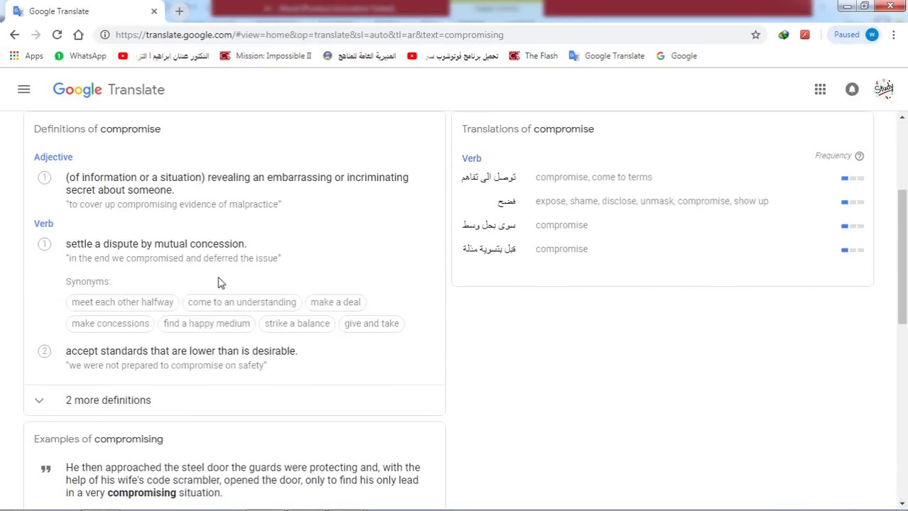
{"action": "scroll", "coordinate": [219, 283], "scroll_direction": "up", "scroll_amount": 3}
{"action": "scroll", "coordinate": [219, 284], "scroll_direction": "down", "scroll_amount": 10}
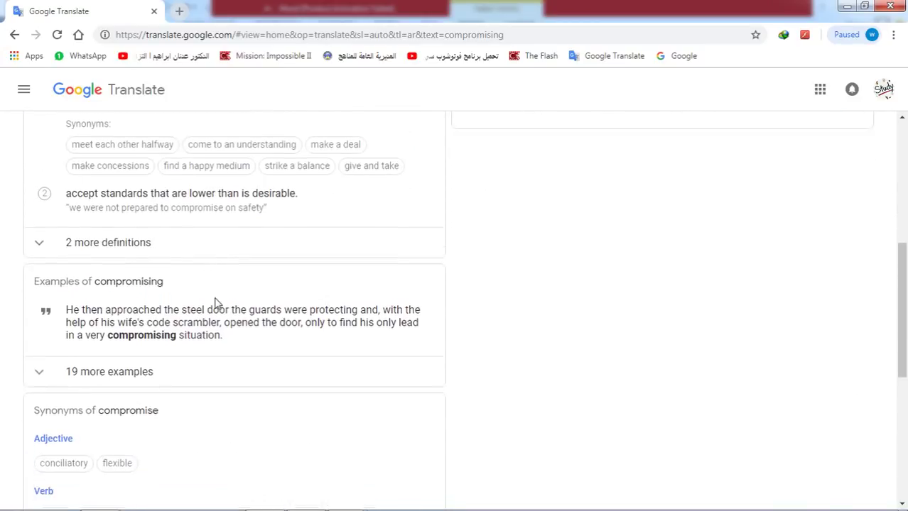
{"action": "scroll", "coordinate": [176, 308], "scroll_direction": "up", "scroll_amount": 3}
{"action": "scroll", "coordinate": [96, 222], "scroll_direction": "up", "scroll_amount": 2}
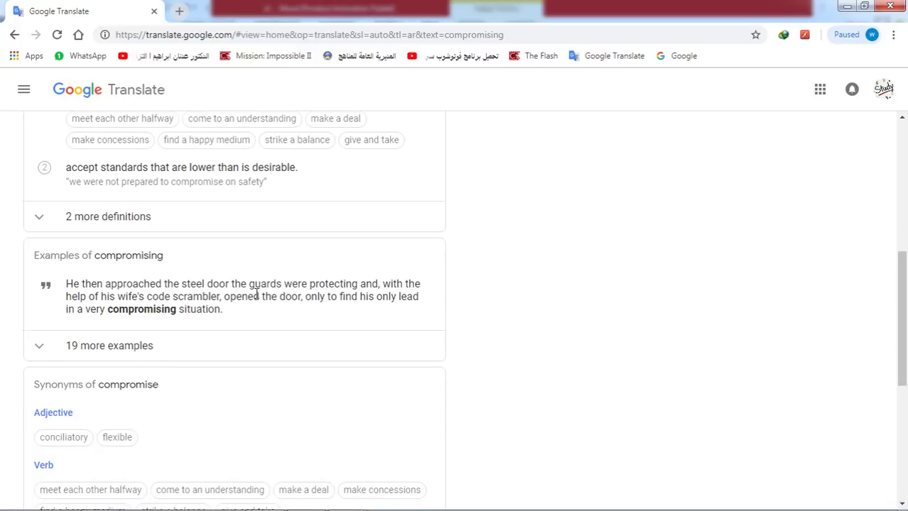
{"action": "scroll", "coordinate": [276, 308], "scroll_direction": "up", "scroll_amount": 6}
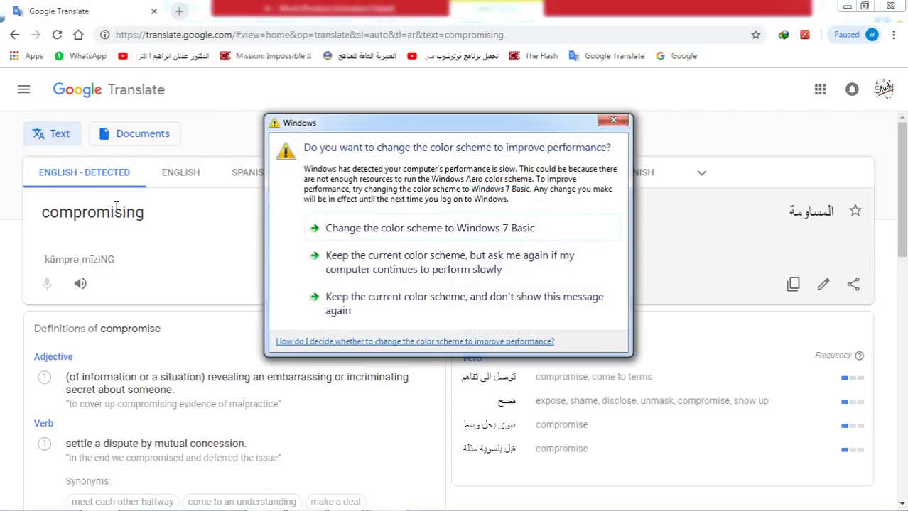
Dismiss the Windows color scheme prompt without choosing an option and look through the full synonym list of compromise
{"action": "left_click", "coordinate": [613, 120]}
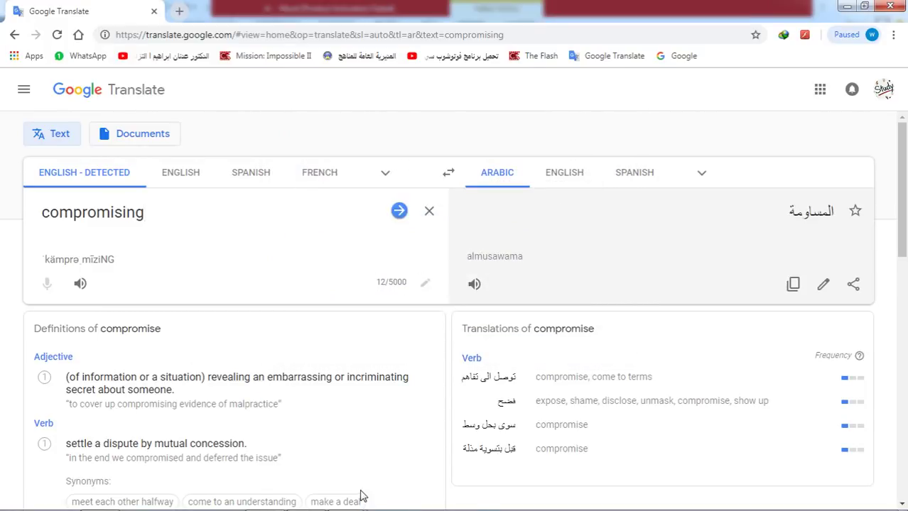
{"action": "scroll", "coordinate": [251, 397], "scroll_direction": "down", "scroll_amount": 15}
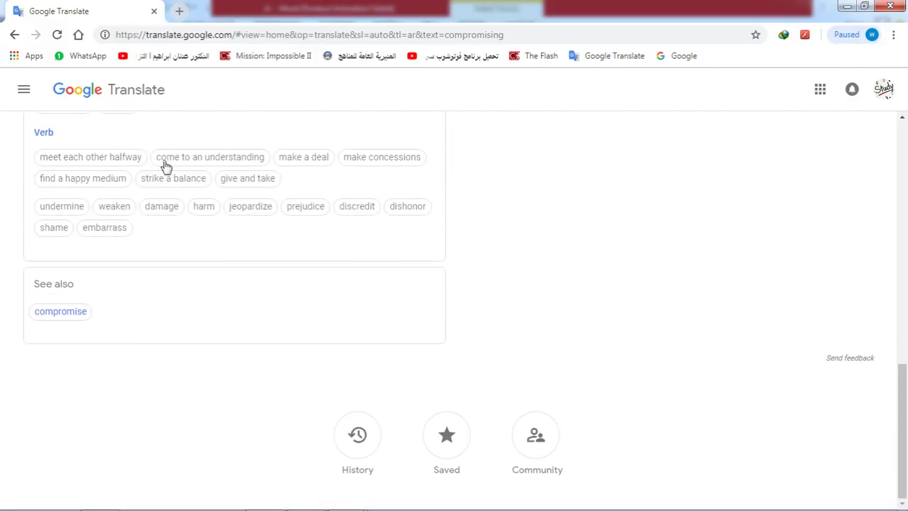
{"action": "scroll", "coordinate": [50, 218], "scroll_direction": "up", "scroll_amount": 4}
{"action": "scroll", "coordinate": [330, 255], "scroll_direction": "up", "scroll_amount": 5}
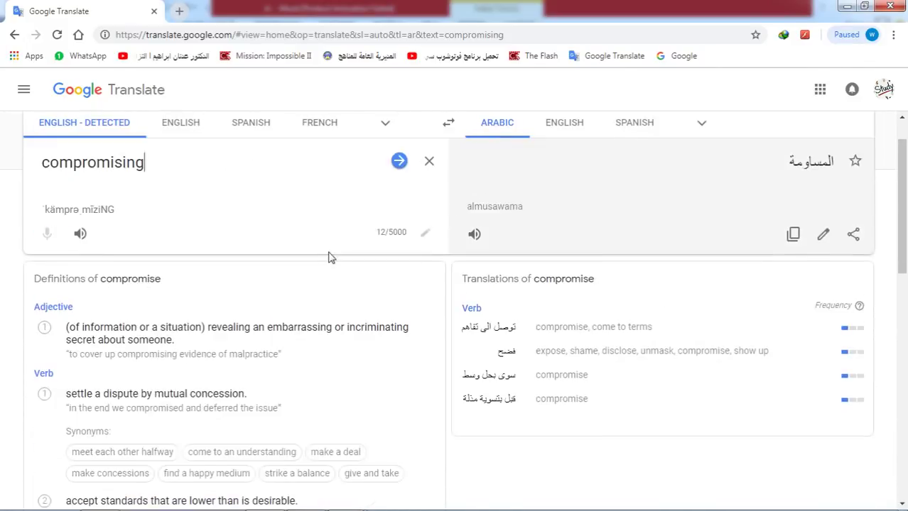
{"action": "scroll", "coordinate": [112, 366], "scroll_direction": "down", "scroll_amount": 1}
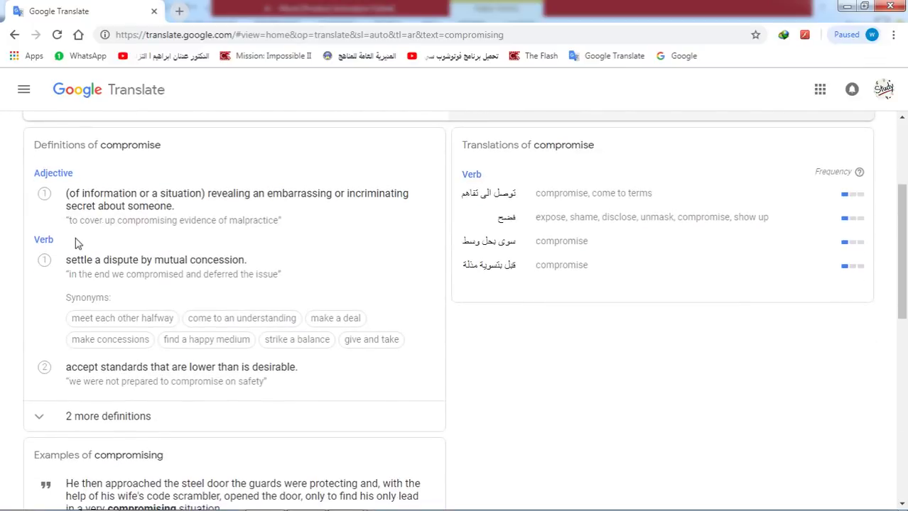
{"action": "scroll", "coordinate": [179, 196], "scroll_direction": "up", "scroll_amount": 2}
{"action": "scroll", "coordinate": [179, 196], "scroll_direction": "up", "scroll_amount": 1}
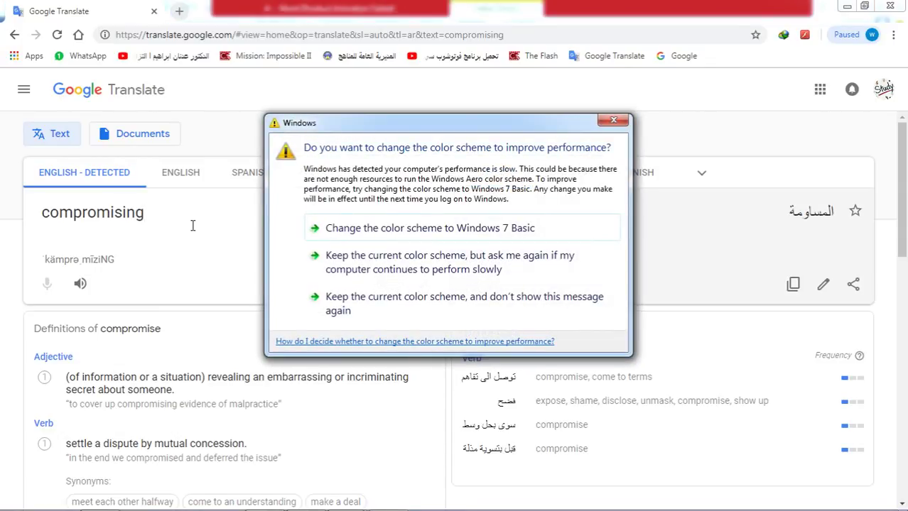
Dismiss the repeated Windows color scheme prompt and compare the Arabic verb translations of compromise with its definitions
{"action": "left_click", "coordinate": [613, 120]}
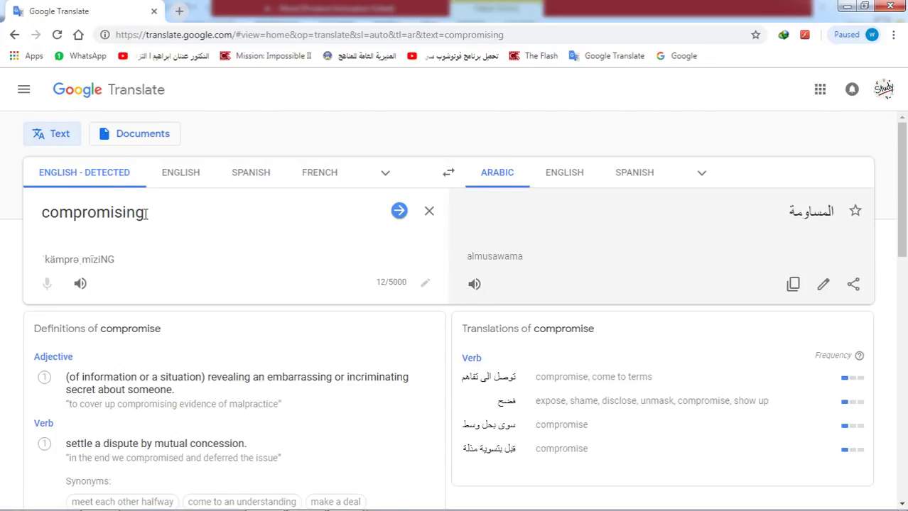
{"action": "scroll", "coordinate": [233, 320], "scroll_direction": "down", "scroll_amount": 2}
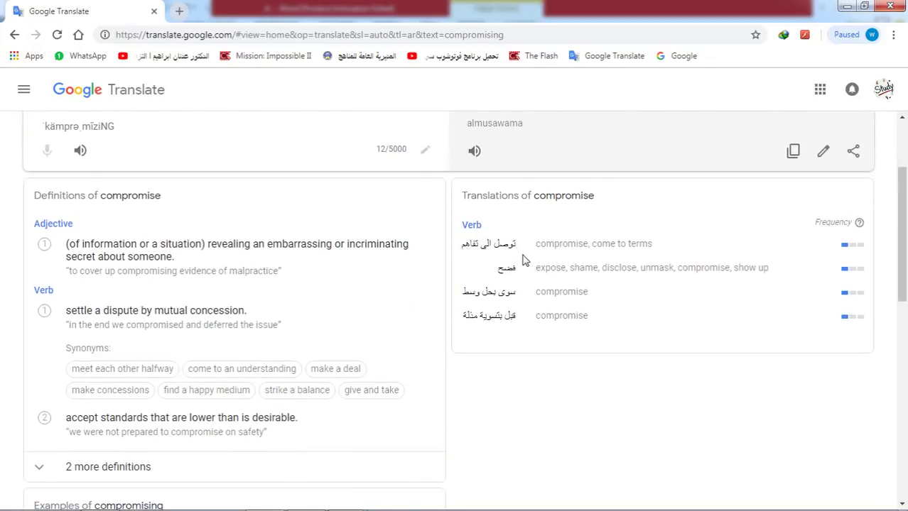
{"action": "scroll", "coordinate": [254, 298], "scroll_direction": "down", "scroll_amount": 3}
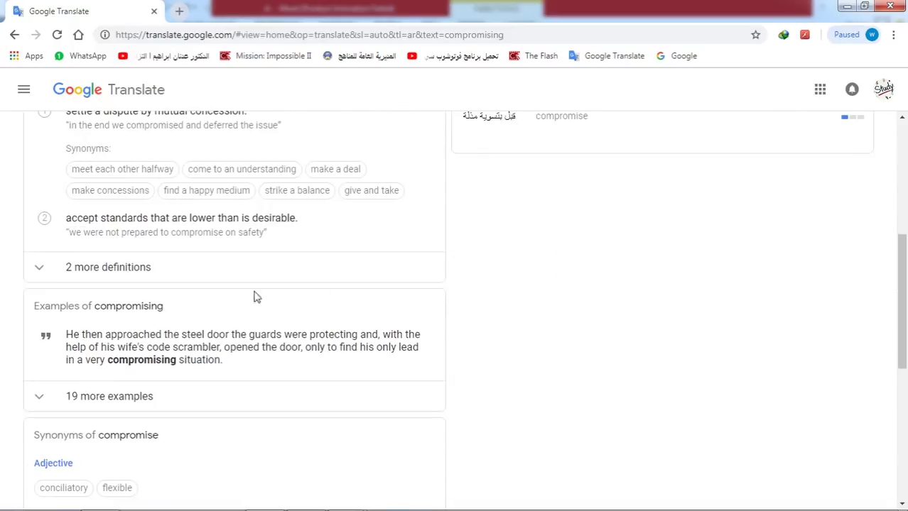
{"action": "scroll", "coordinate": [122, 298], "scroll_direction": "up", "scroll_amount": 4}
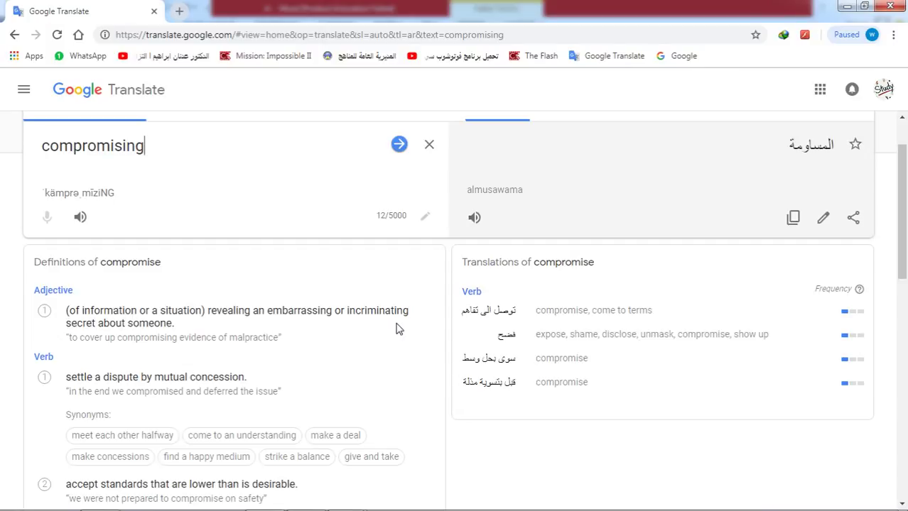
{"action": "scroll", "coordinate": [401, 332], "scroll_direction": "down", "scroll_amount": 3}
{"action": "scroll", "coordinate": [111, 235], "scroll_direction": "up", "scroll_amount": 3}
{"action": "scroll", "coordinate": [114, 142], "scroll_direction": "up", "scroll_amount": 2}
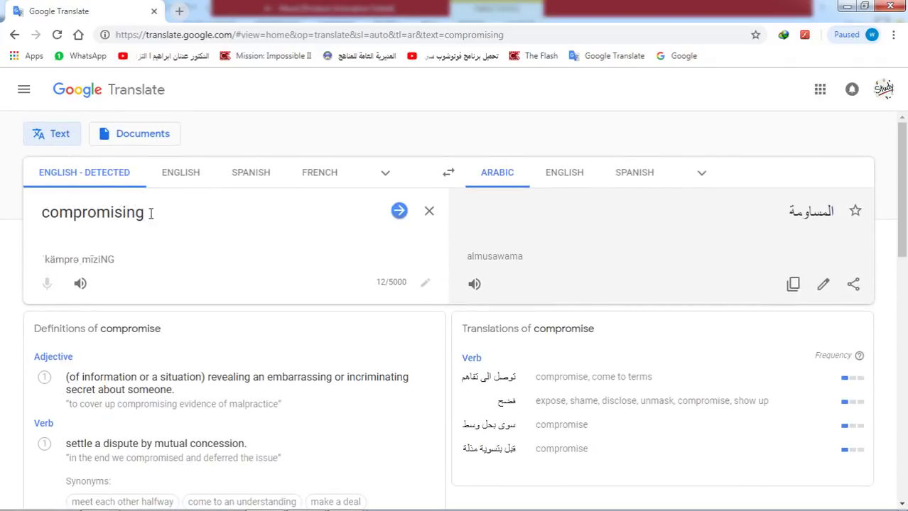
Examine the verb definitions of compromise again together with the example sentence for "compromising"
{"action": "scroll", "coordinate": [170, 249], "scroll_direction": "down", "scroll_amount": 4}
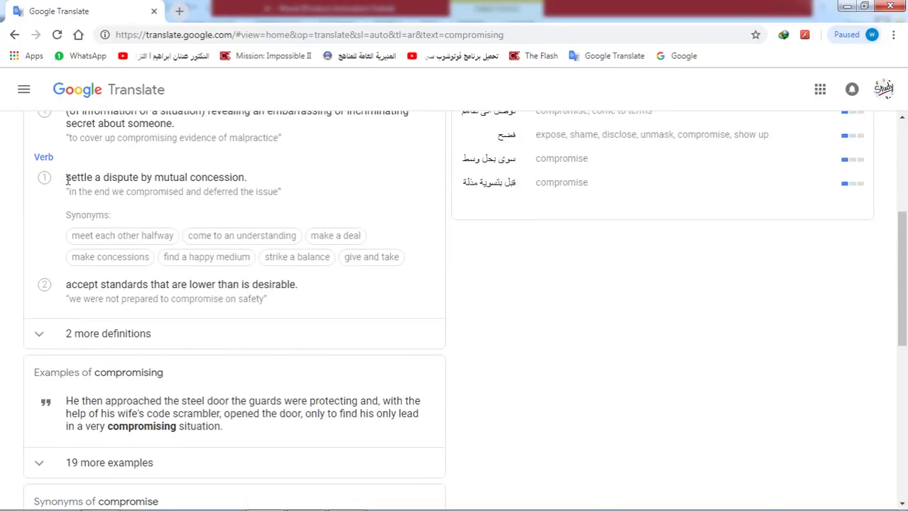
{"action": "scroll", "coordinate": [131, 277], "scroll_direction": "down", "scroll_amount": 2}
{"action": "scroll", "coordinate": [142, 259], "scroll_direction": "up", "scroll_amount": 3}
{"action": "scroll", "coordinate": [213, 249], "scroll_direction": "down", "scroll_amount": 5}
{"action": "scroll", "coordinate": [107, 229], "scroll_direction": "up", "scroll_amount": 2}
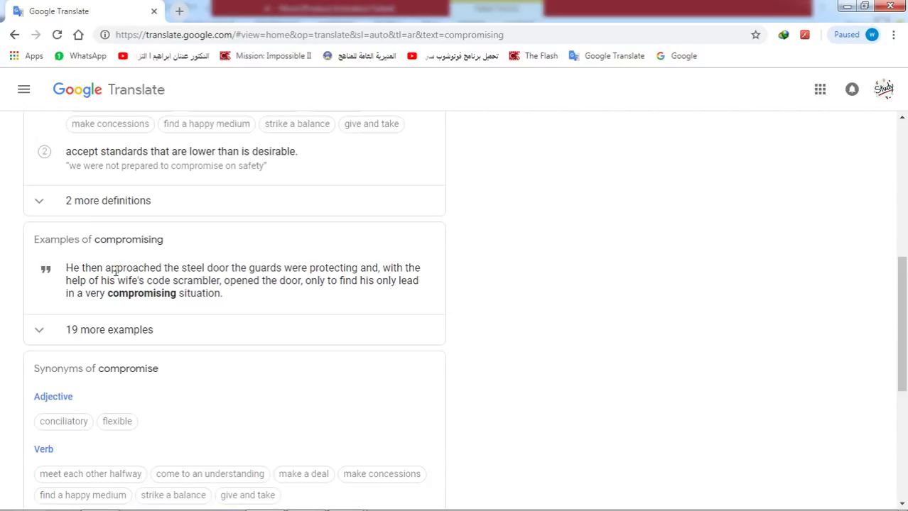
{"action": "scroll", "coordinate": [140, 235], "scroll_direction": "up", "scroll_amount": 5}
{"action": "scroll", "coordinate": [141, 234], "scroll_direction": "up", "scroll_amount": 2}
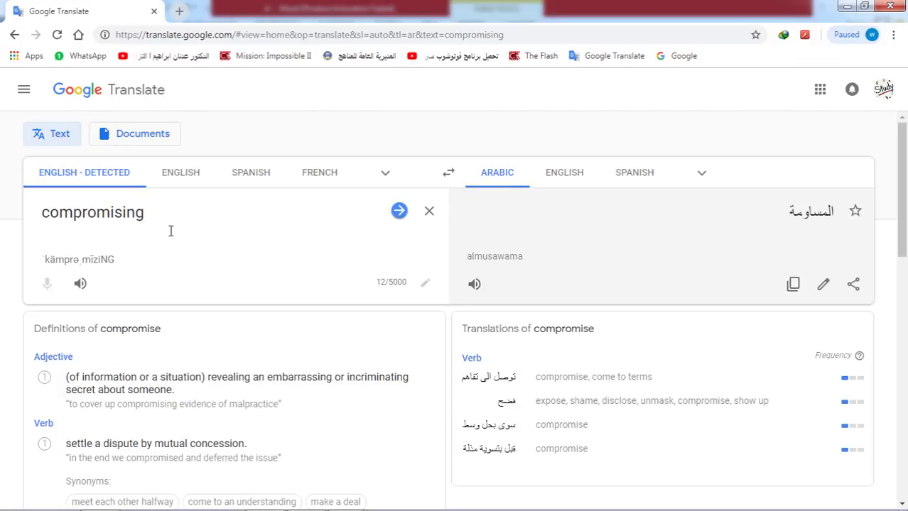
Replace the source text "compromising" with "abate" for translation into Arabic
{"action": "key", "text": "BackSpace"}
{"action": "key", "text": "BackSpace"}
{"action": "key", "text": "BackSpace"}
{"action": "key", "text": "BackSpace"}
{"action": "key", "text": "BackSpace"}
{"action": "key", "text": "BackSpace"}
{"action": "key", "text": "BackSpace"}
{"action": "key", "text": "BackSpace"}
{"action": "key", "text": "BackSpace"}
{"action": "key", "text": "BackSpace"}
{"action": "key", "text": "BackSpace"}
{"action": "key", "text": "BackSpace"}
{"action": "type", "text": "ab"}
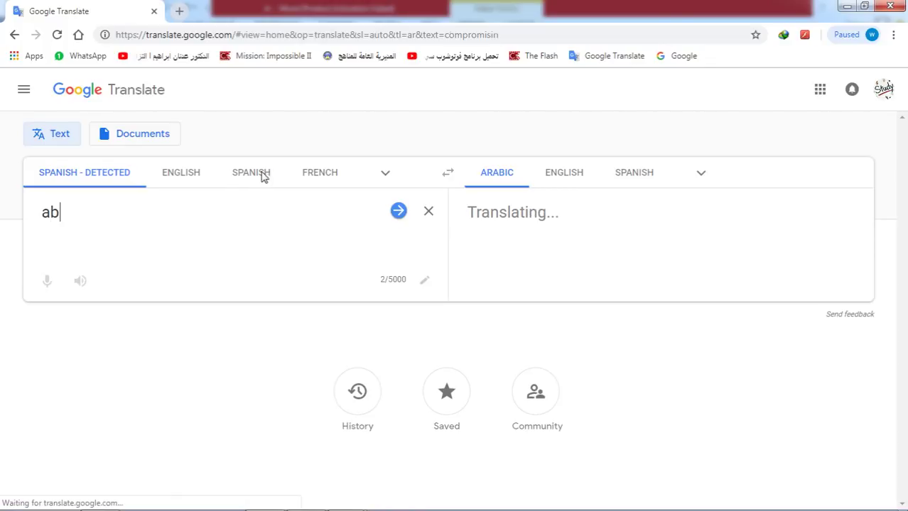
{"action": "type", "text": "ate"}
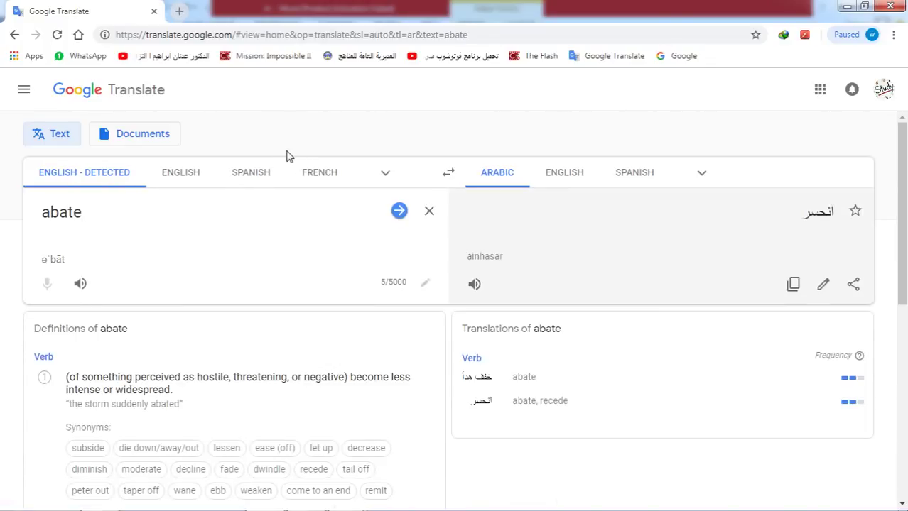
Add the words "decrease" and "diminsh" on separate lines below "abate" in the source text
{"action": "key", "text": "Return"}
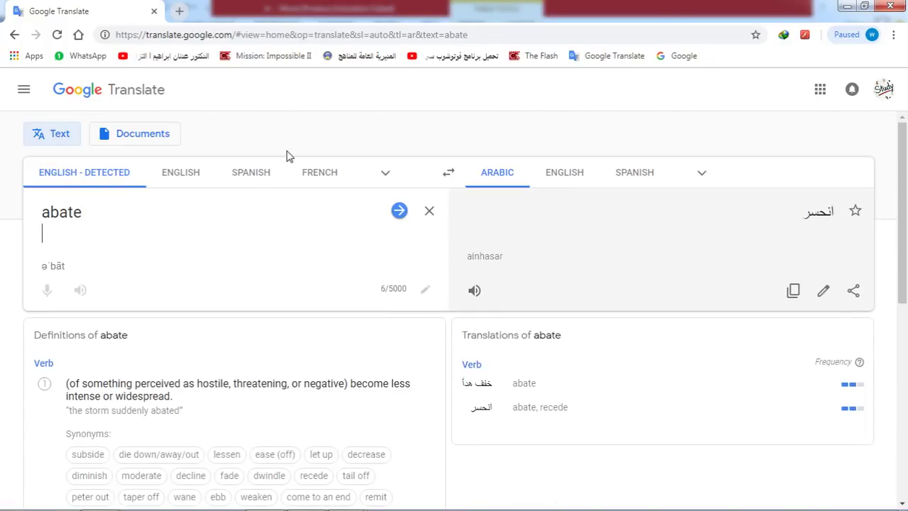
{"action": "type", "text": "dec"}
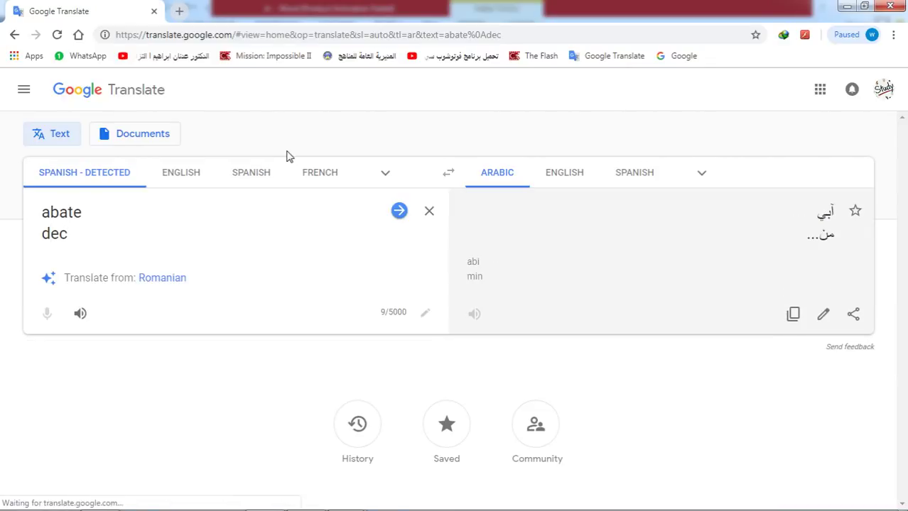
{"action": "type", "text": "rease"}
{"action": "key", "text": "Return"}
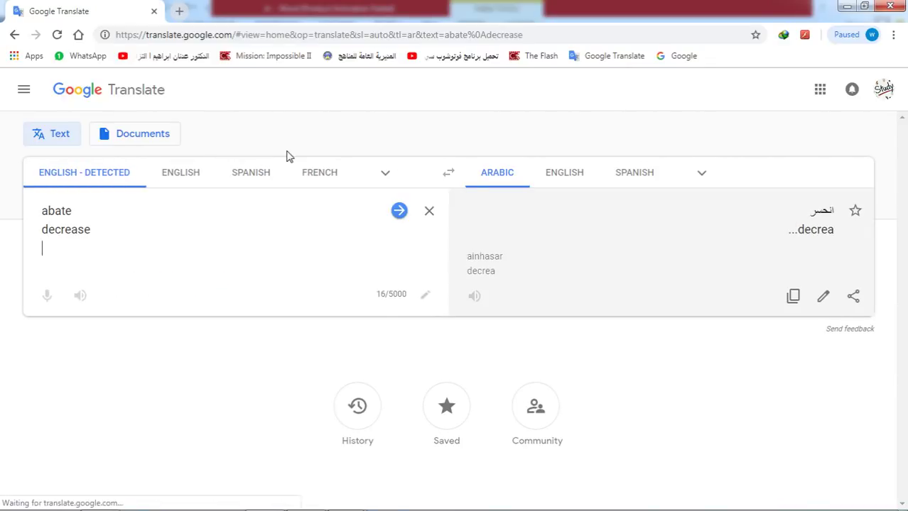
{"action": "type", "text": "dimi"}
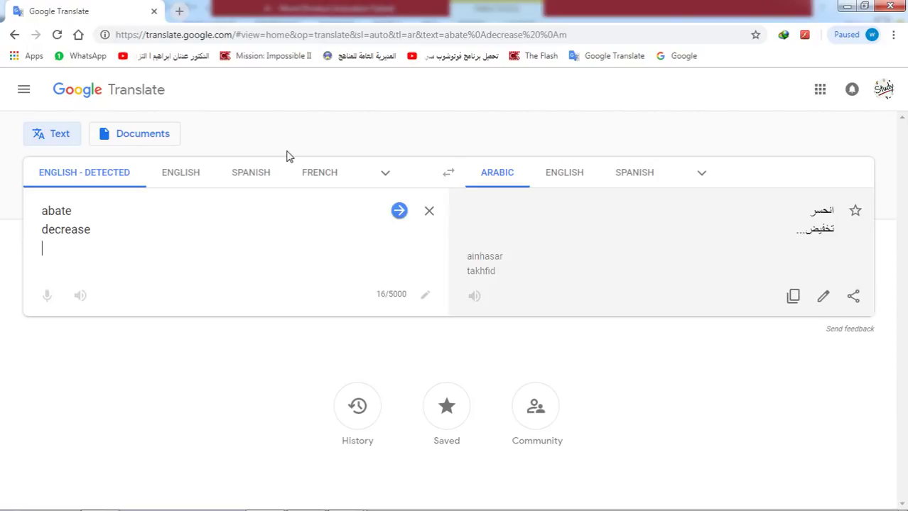
{"action": "type", "text": "s"}
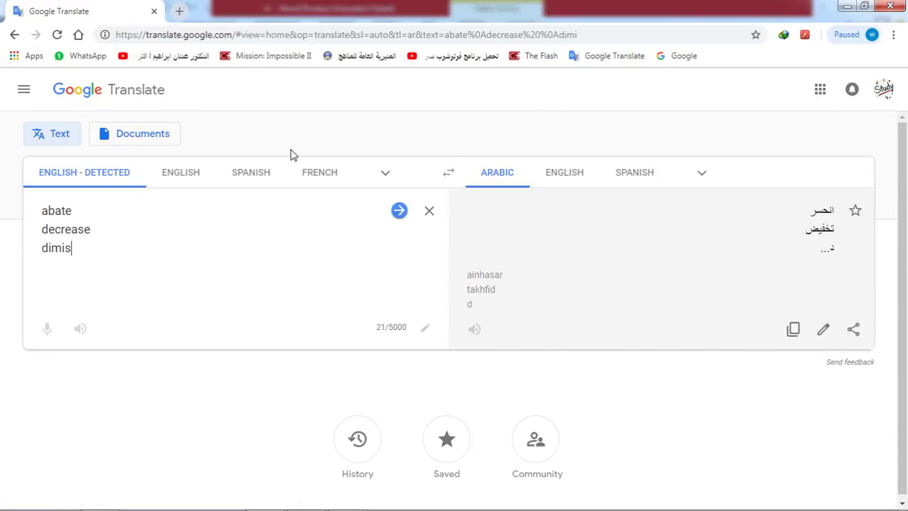
{"action": "key", "text": "BackSpace"}
{"action": "type", "text": "nsh"}
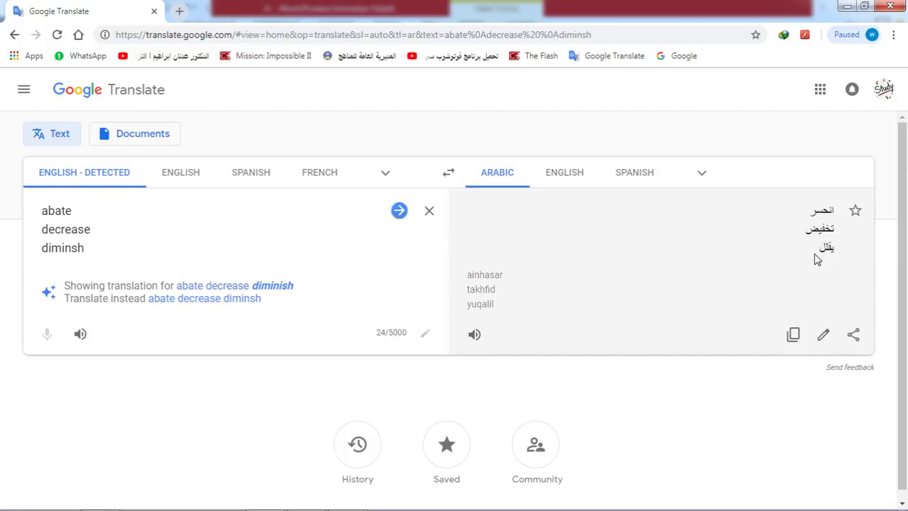
Accept the suggested spelling "diminish" in the source text and review the definitions, examples and synonyms of "abate"
{"action": "left_click", "coordinate": [259, 286]}
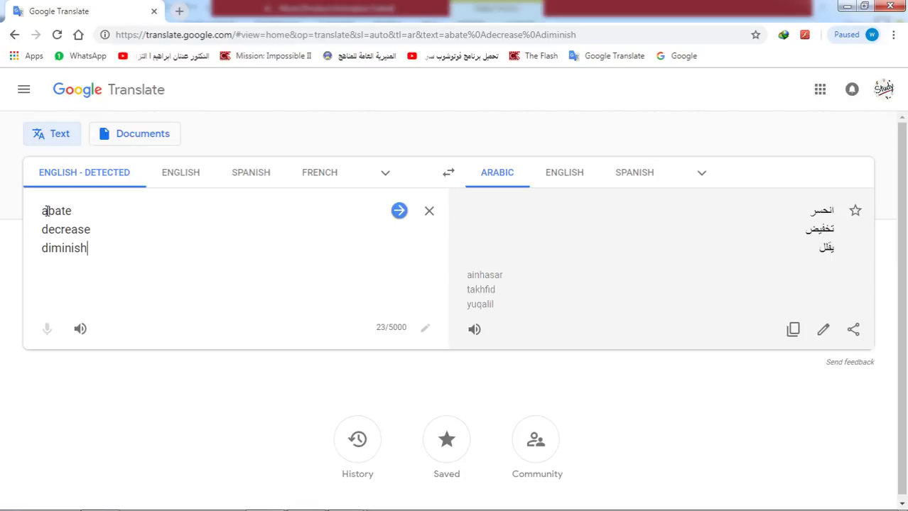
{"action": "left_click_drag", "start_coordinate": [35, 207], "coordinate": [71, 210]}
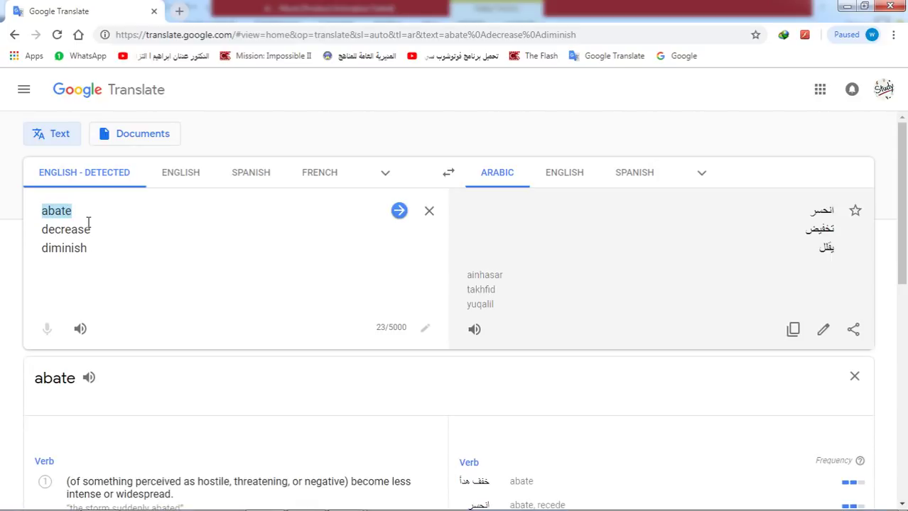
{"action": "scroll", "coordinate": [156, 322], "scroll_direction": "down", "scroll_amount": 1}
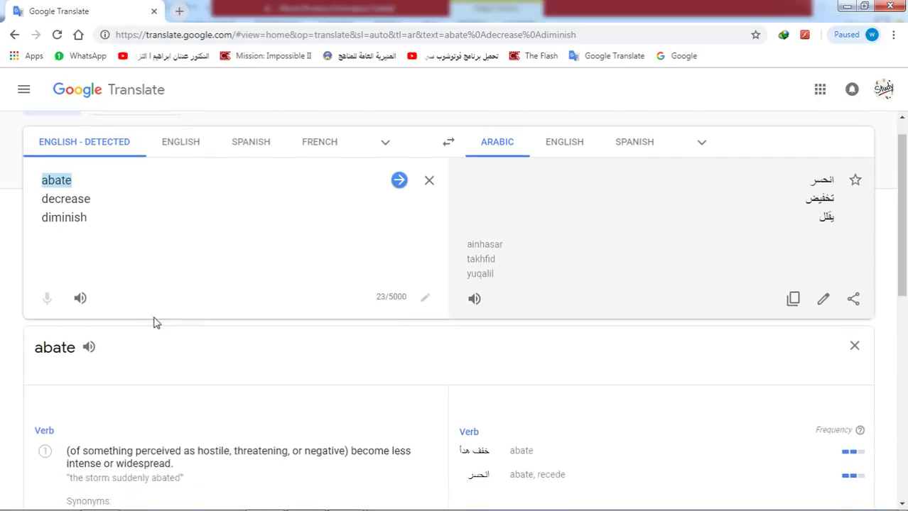
{"action": "scroll", "coordinate": [156, 322], "scroll_direction": "down", "scroll_amount": 3}
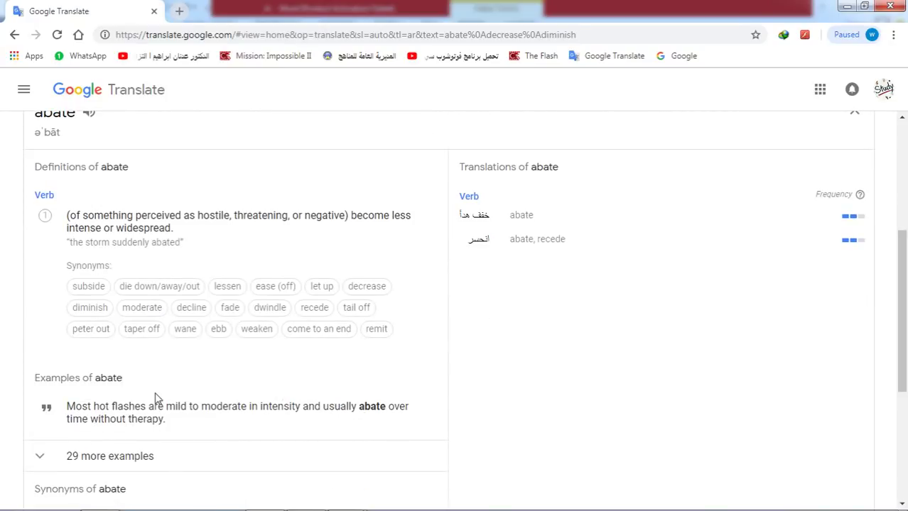
{"action": "scroll", "coordinate": [280, 391], "scroll_direction": "up", "scroll_amount": 4}
{"action": "scroll", "coordinate": [144, 481], "scroll_direction": "down", "scroll_amount": 8}
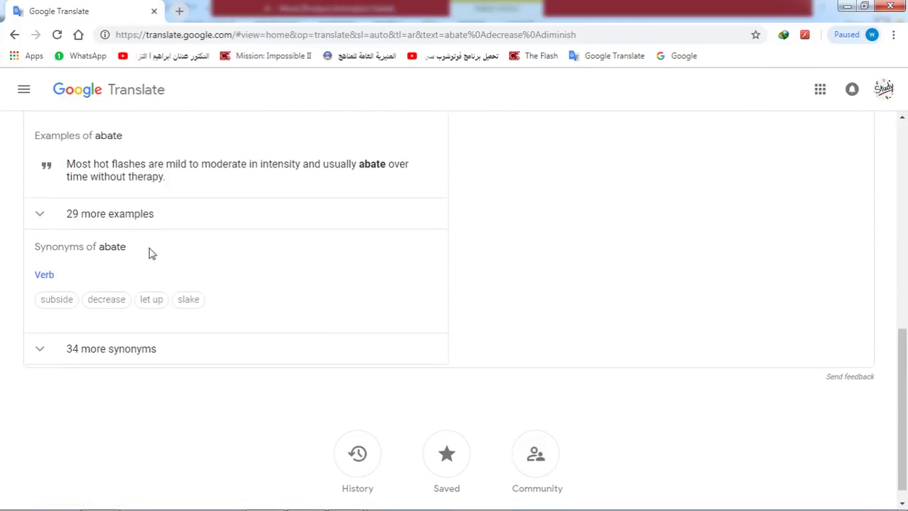
{"action": "scroll", "coordinate": [150, 254], "scroll_direction": "up", "scroll_amount": 8}
{"action": "left_click", "coordinate": [186, 233]}
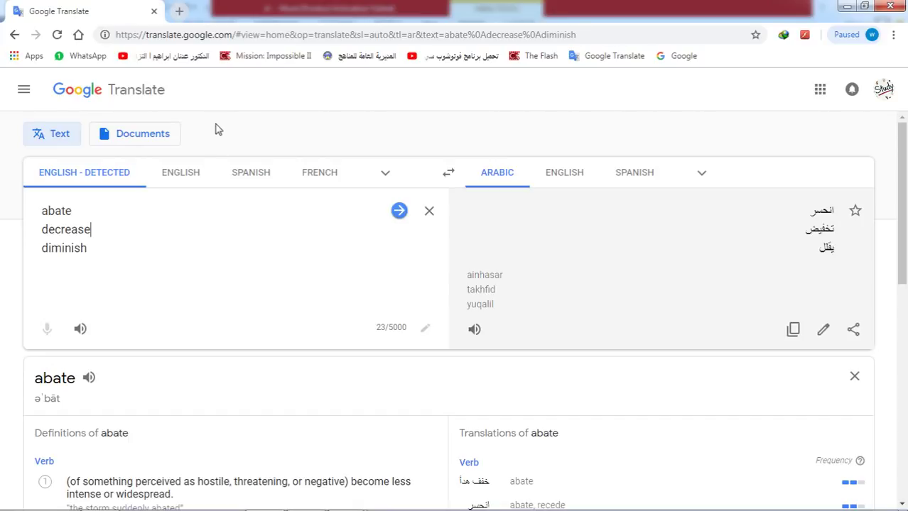
Switch to the Word document A and review the related words grouped in the entry for Abate
{"action": "left_click", "coordinate": [843, 6]}
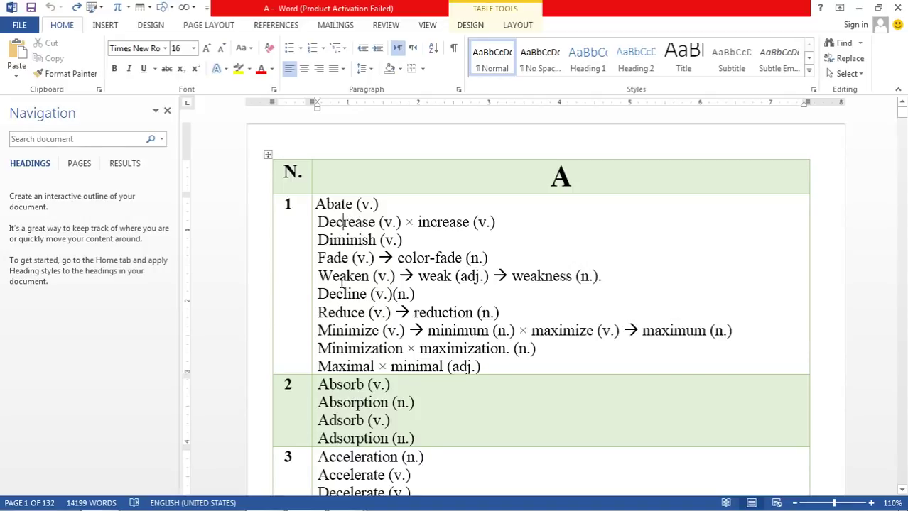
{"action": "scroll", "coordinate": [358, 311], "scroll_direction": "down", "scroll_amount": 2}
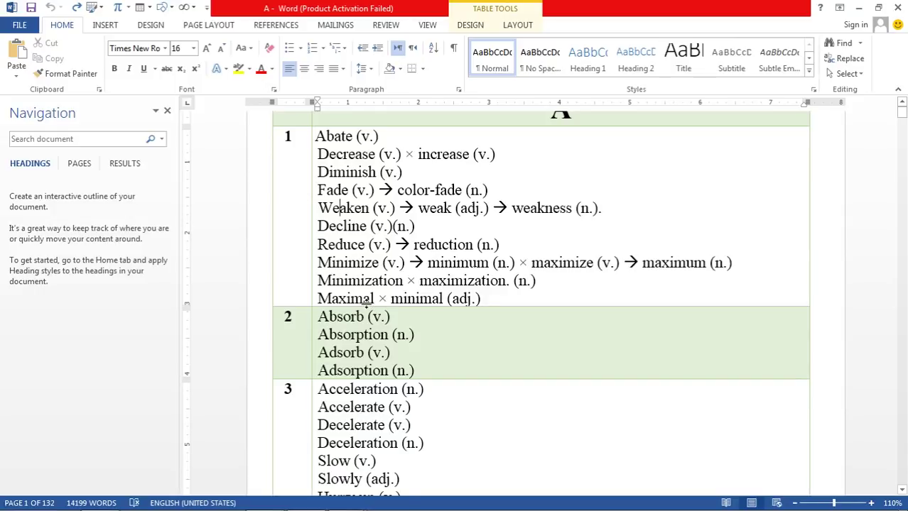
{"action": "scroll", "coordinate": [372, 307], "scroll_direction": "up", "scroll_amount": 2}
{"action": "key", "text": "Down"}
{"action": "key", "text": "Down"}
{"action": "key", "text": "Down"}
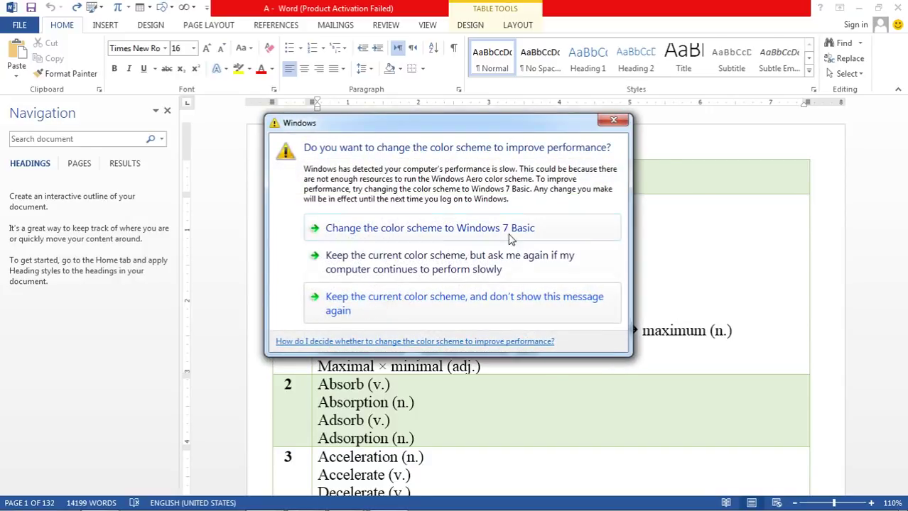
Dismiss the recurring Windows prompts about changing the color scheme, keeping the current scheme
{"action": "left_click", "coordinate": [613, 119]}
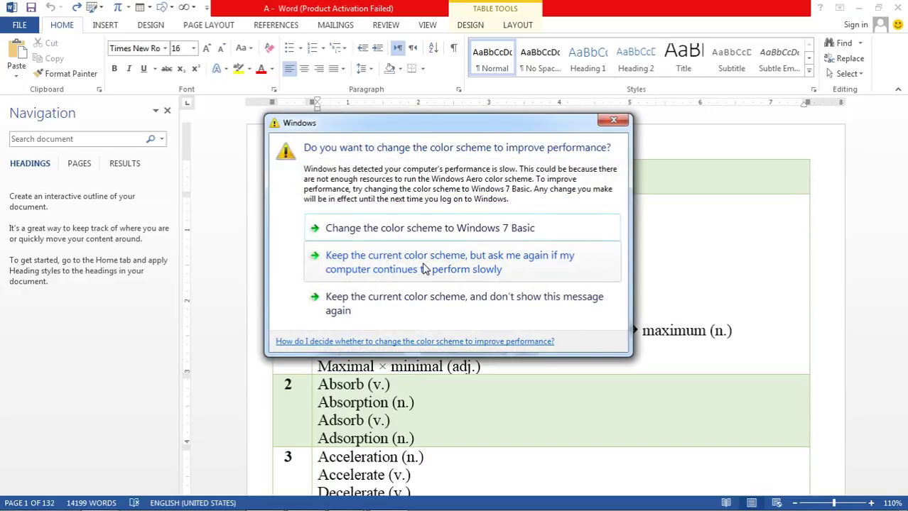
{"action": "left_click", "coordinate": [424, 269]}
{"action": "left_click", "coordinate": [448, 304]}
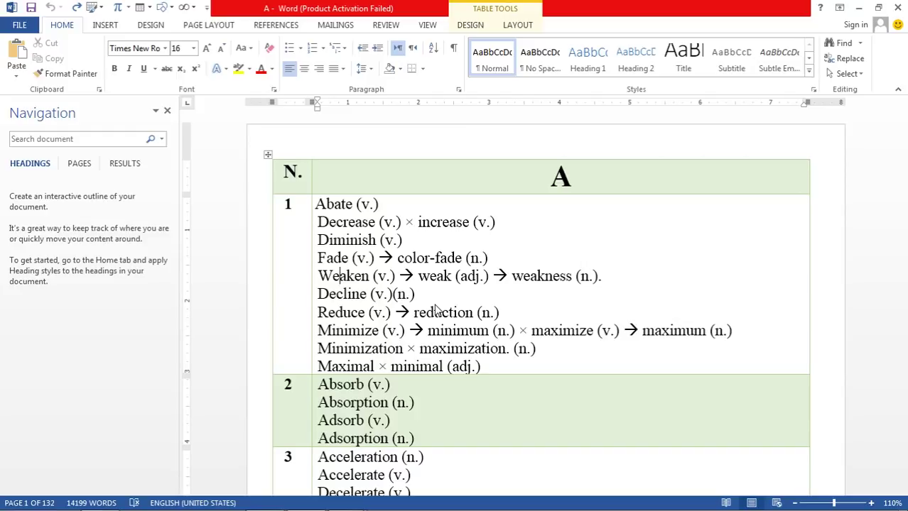
Open the Guyton and Hall Textbook of Medical Physiology PDF from the Foundation Physiology folder and go to its Preface on page 5
{"action": "mouse_move", "coordinate": [106, 506]}
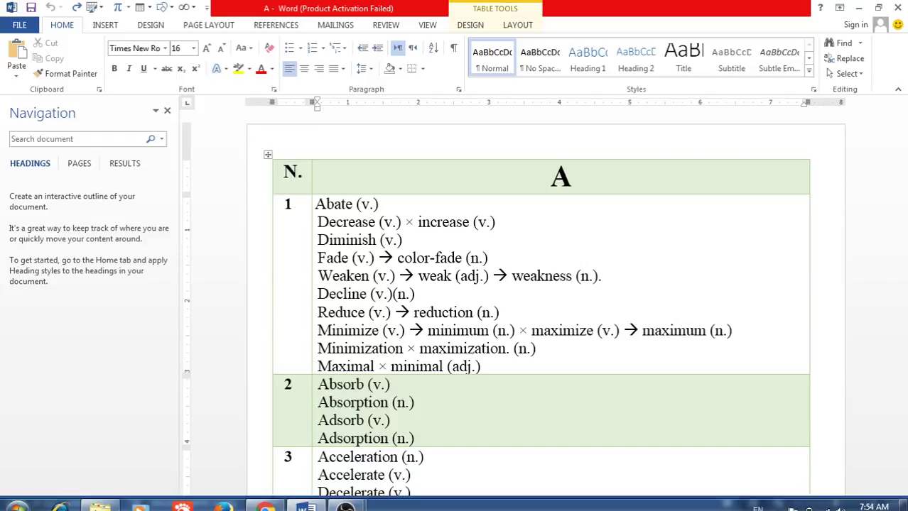
{"action": "left_click", "coordinate": [101, 501]}
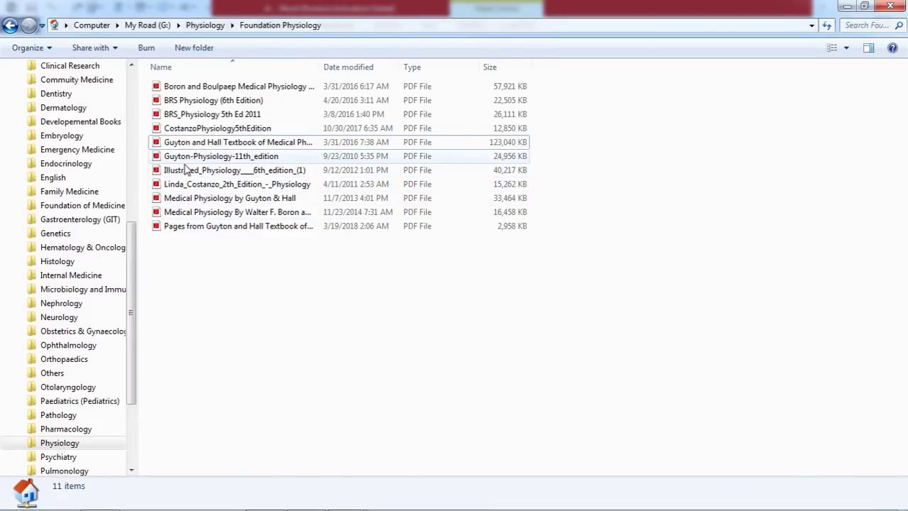
{"action": "double_click", "coordinate": [186, 144]}
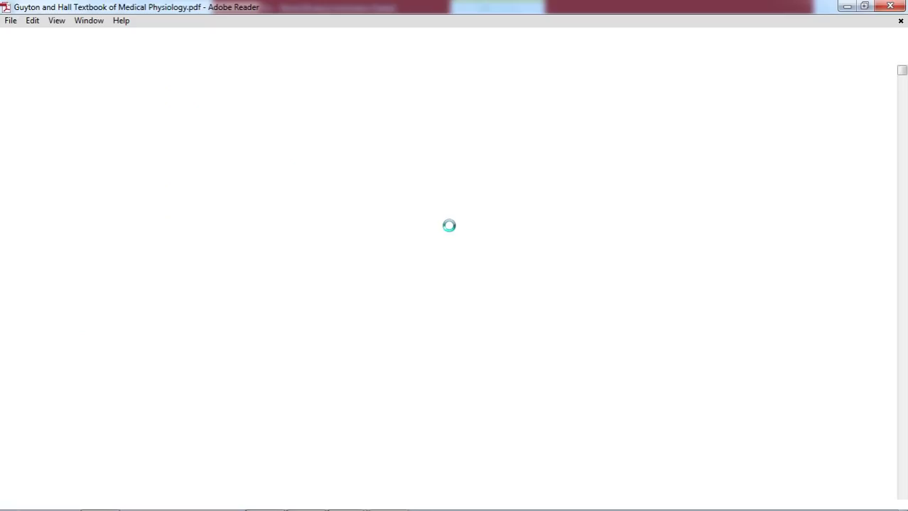
{"action": "scroll", "coordinate": [526, 298], "scroll_direction": "down", "scroll_amount": 5}
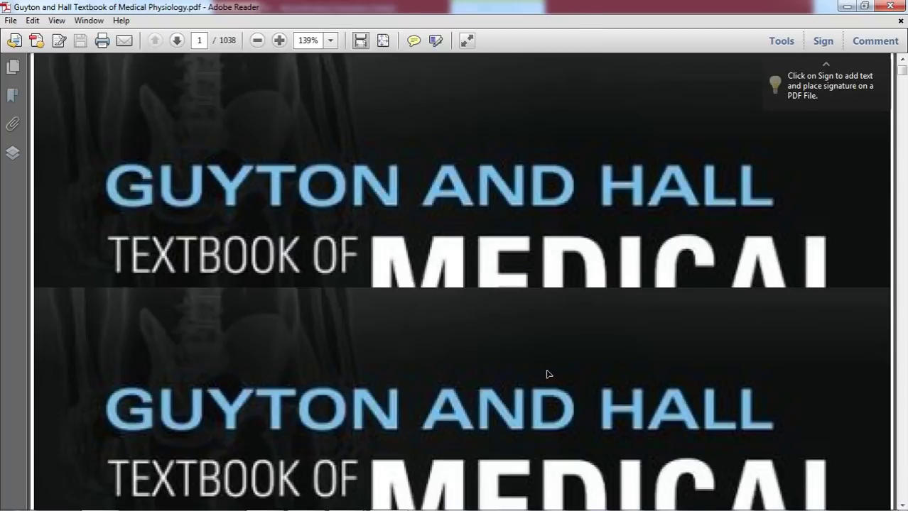
{"action": "scroll", "coordinate": [547, 374], "scroll_direction": "down", "scroll_amount": 15}
{"action": "scroll", "coordinate": [508, 381], "scroll_direction": "down", "scroll_amount": 15}
{"action": "scroll", "coordinate": [501, 384], "scroll_direction": "down", "scroll_amount": 15}
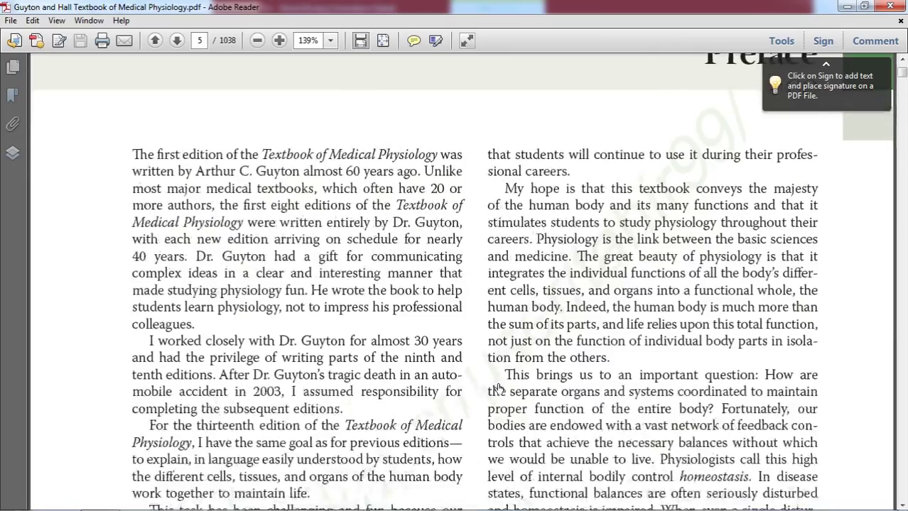
{"action": "scroll", "coordinate": [500, 389], "scroll_direction": "up", "scroll_amount": 2}
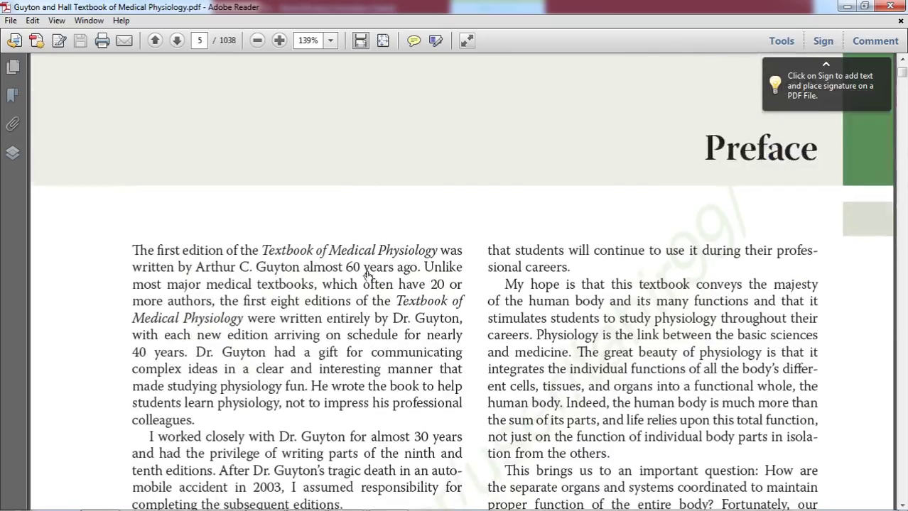
{"action": "left_click", "coordinate": [153, 250]}
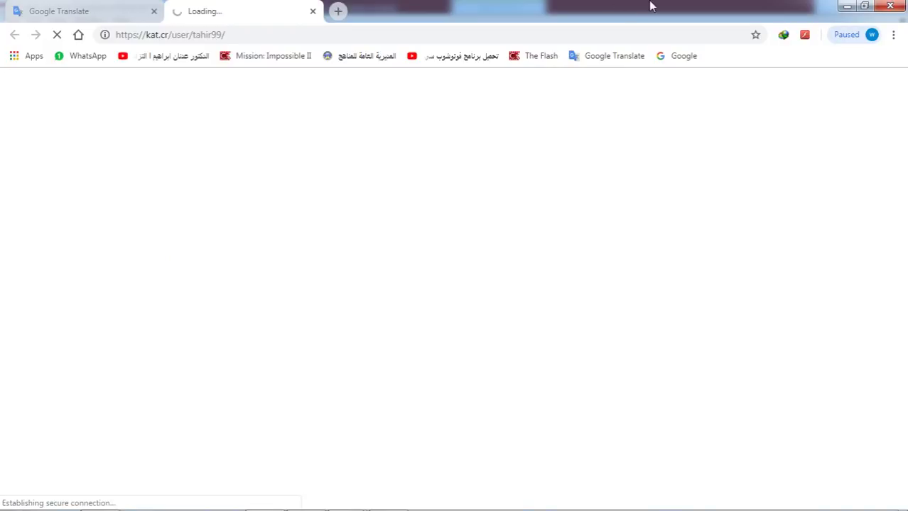
{"action": "left_click", "coordinate": [312, 11]}
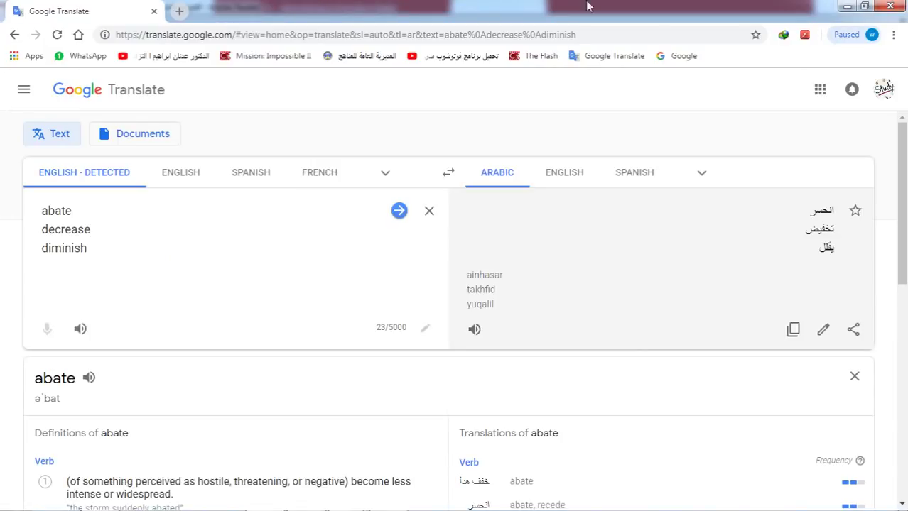
{"action": "left_click", "coordinate": [847, 5]}
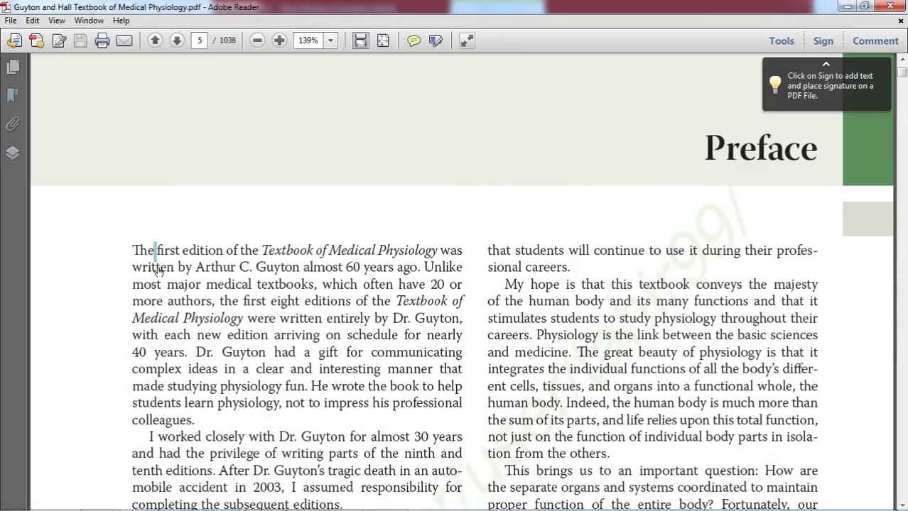
{"action": "left_click", "coordinate": [186, 253]}
{"action": "left_click", "coordinate": [847, 6]}
Highlight the words "most major" in the first paragraph of the Preface
{"action": "left_click_drag", "start_coordinate": [145, 285], "coordinate": [200, 285]}
{"action": "right_click", "coordinate": [182, 293]}
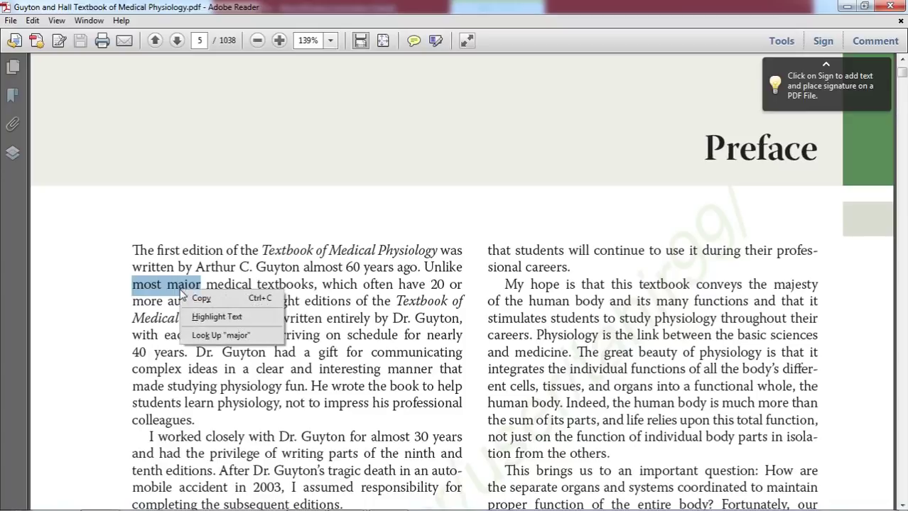
{"action": "left_click", "coordinate": [206, 317]}
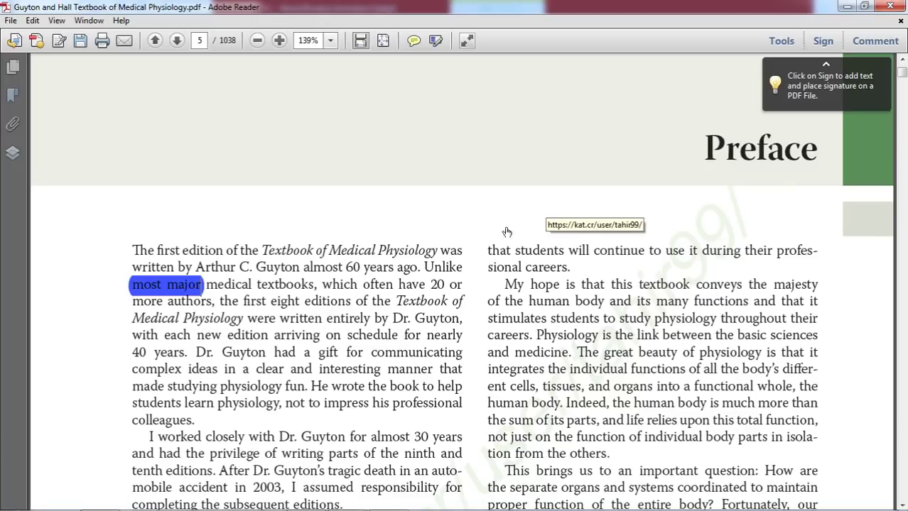
Close the textbook PDF without saving the changes and close the Foundation Physiology folder window
{"action": "key", "text": "ctrl+w"}
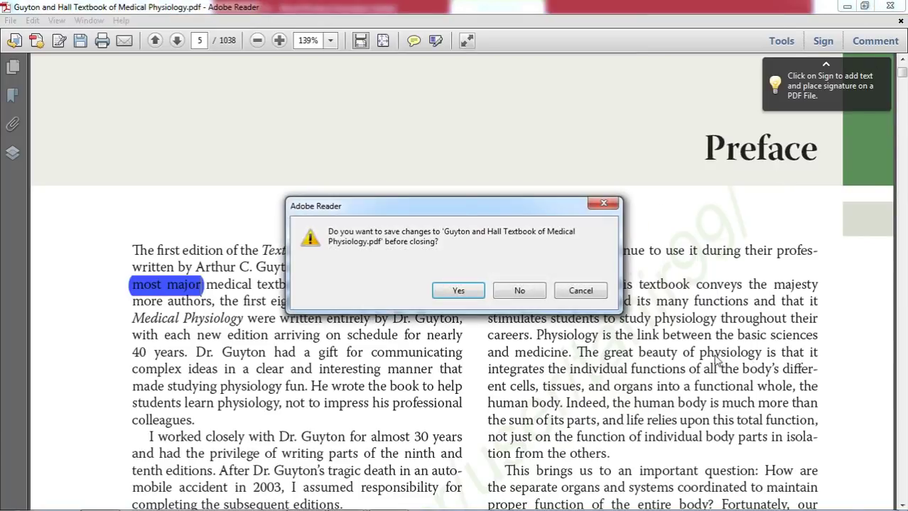
{"action": "left_click", "coordinate": [468, 296]}
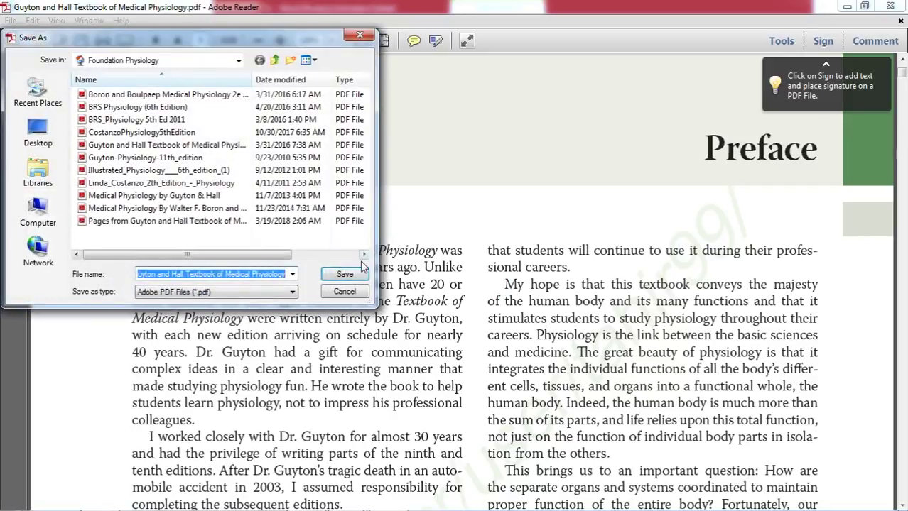
{"action": "left_click", "coordinate": [355, 290]}
{"action": "left_click", "coordinate": [534, 290]}
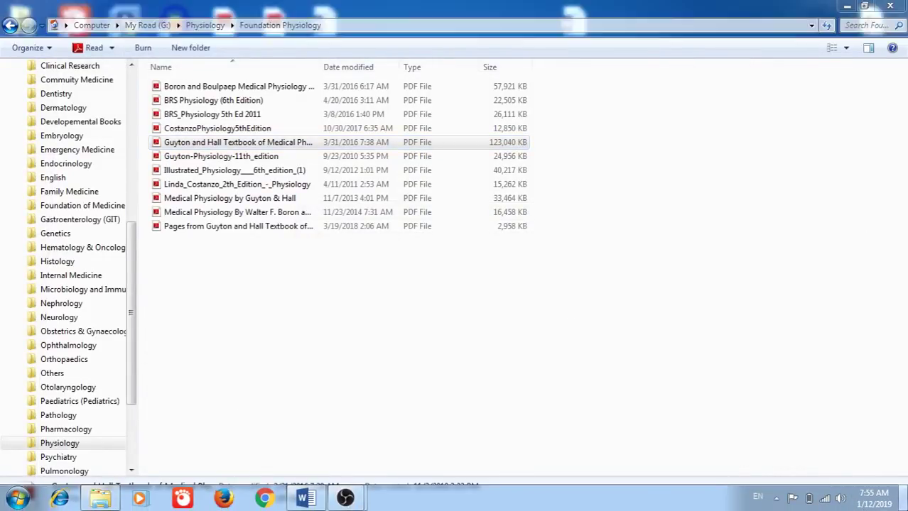
{"action": "key", "text": "alt+F4"}
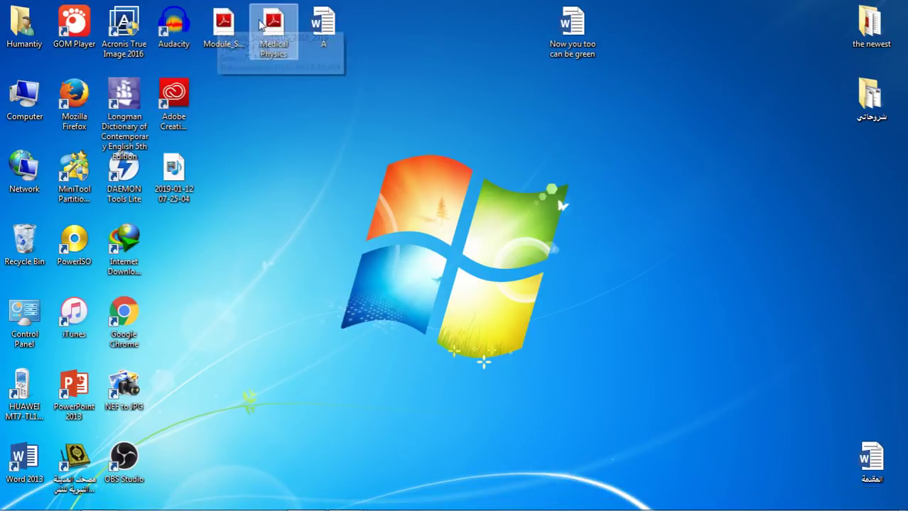